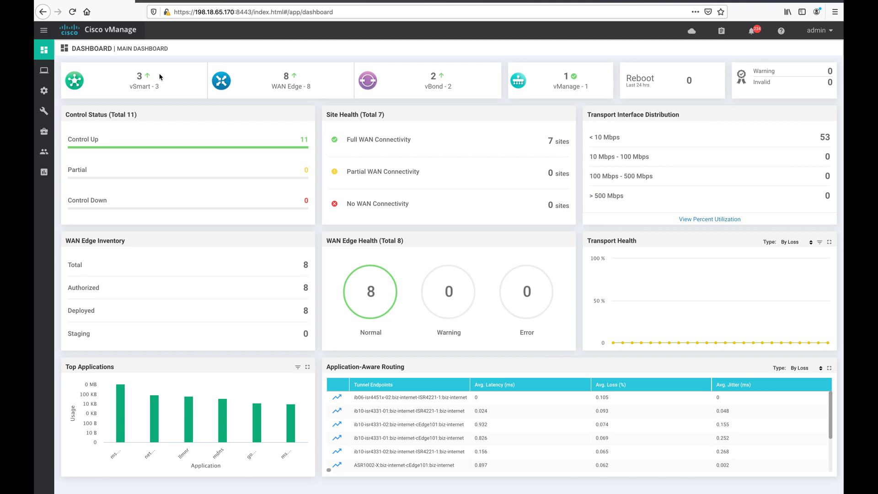
# Step: Upload the WAN Edge list file serialFile (1).viptela from the Desktop to the configuration devices without validating it
pyautogui.moveTo(44, 91)
pyautogui.click(77, 111)
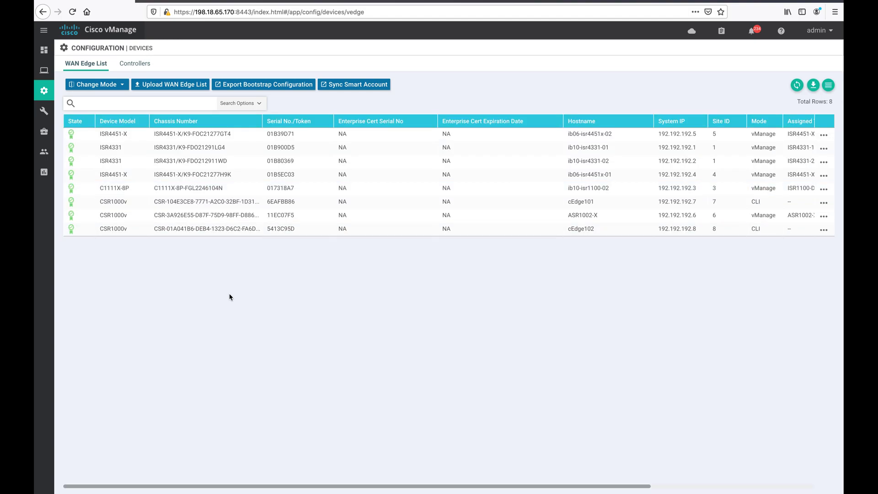
pyautogui.click(166, 89)
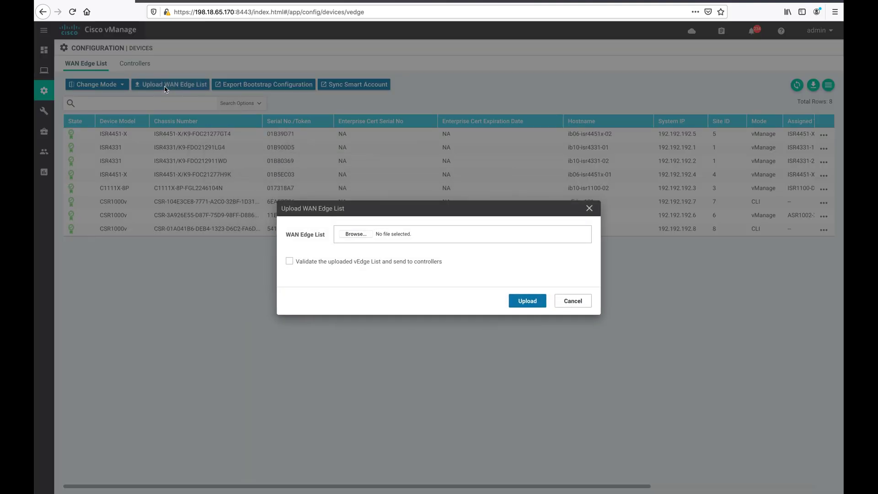
pyautogui.click(356, 234)
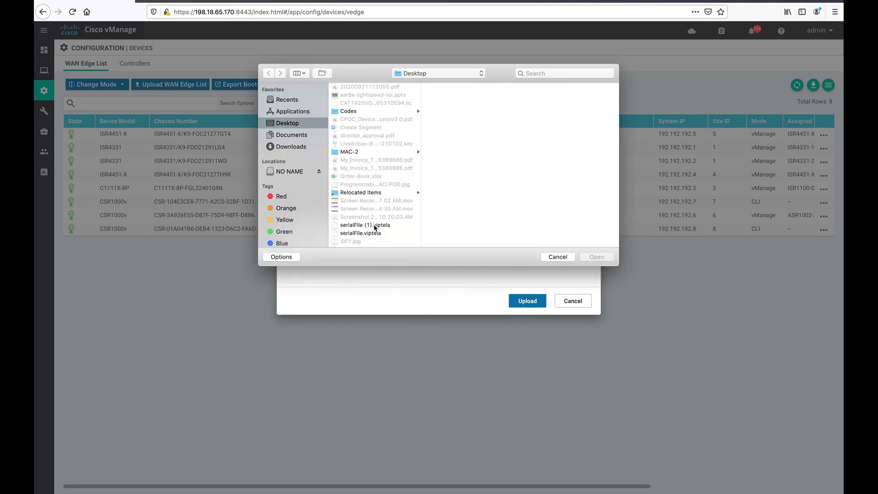
pyautogui.doubleClick(375, 227)
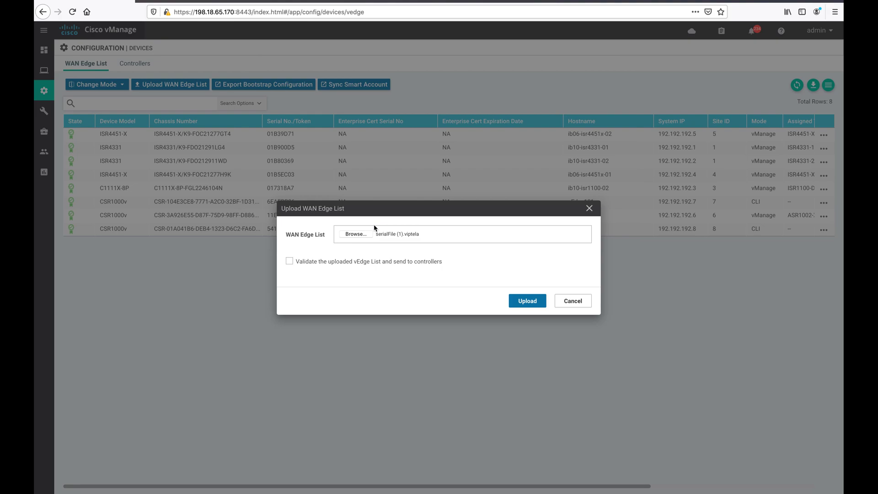
pyautogui.click(530, 300)
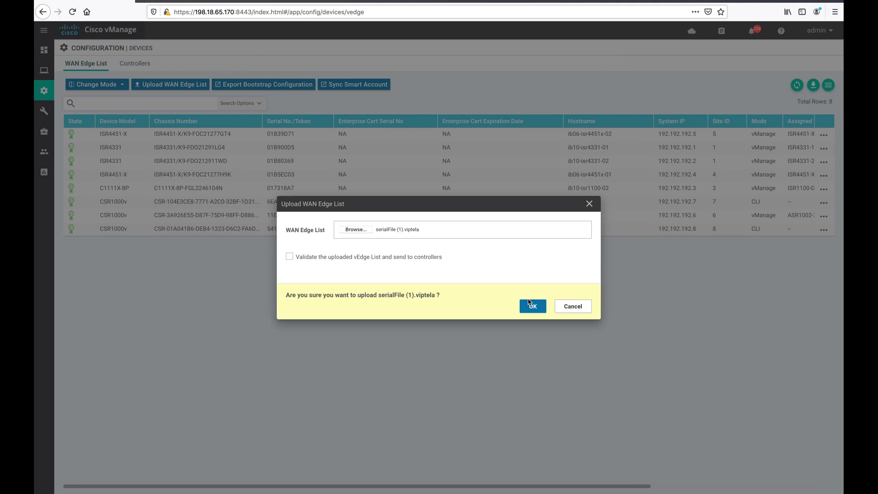
pyautogui.click(534, 308)
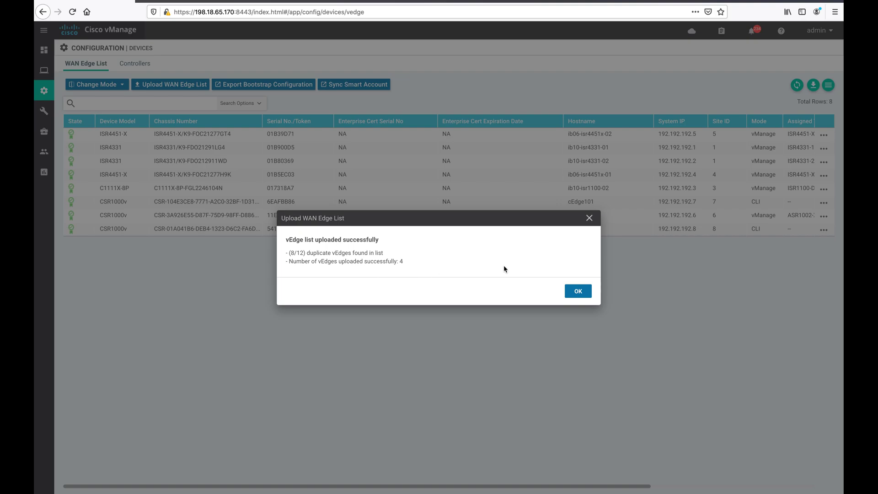
pyautogui.click(578, 291)
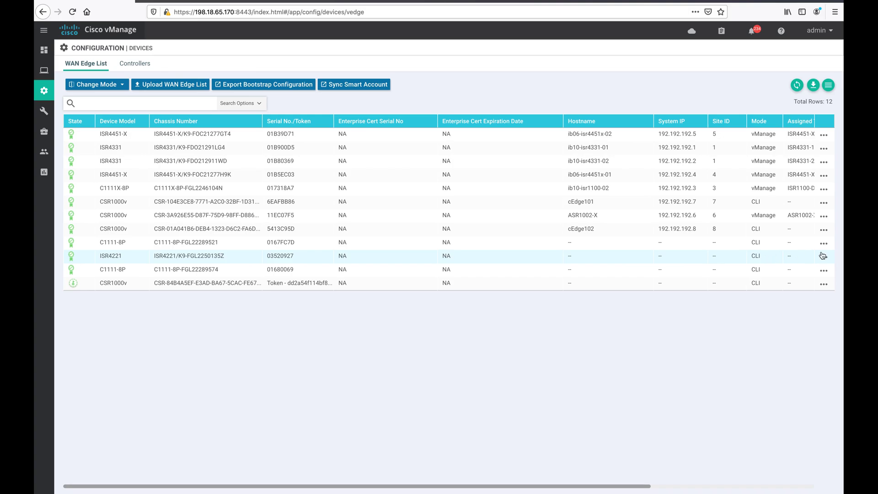
# Step: Mark the newly added ISR4221 router as Valid in the WAN Edge certificates list
pyautogui.moveTo(43, 89)
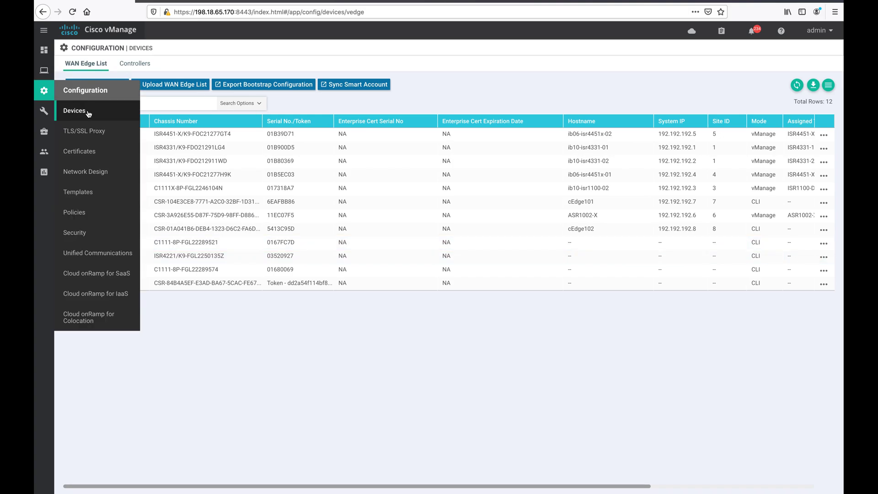
pyautogui.click(104, 154)
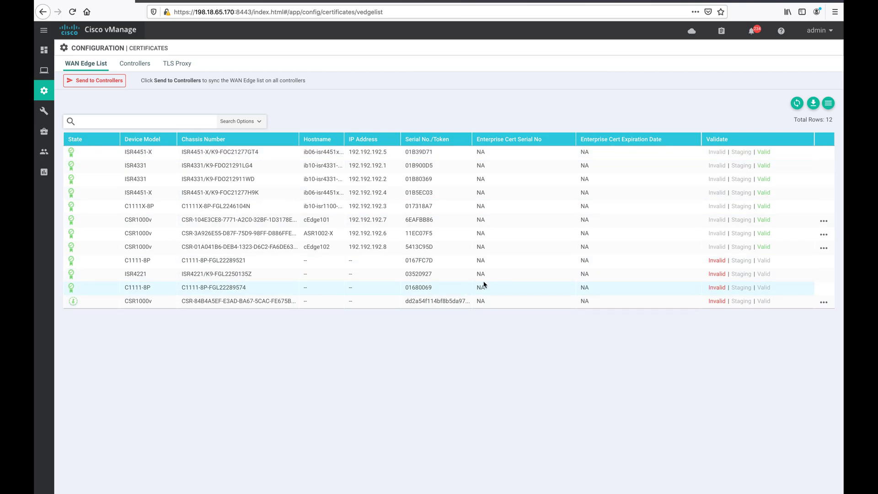
pyautogui.click(764, 274)
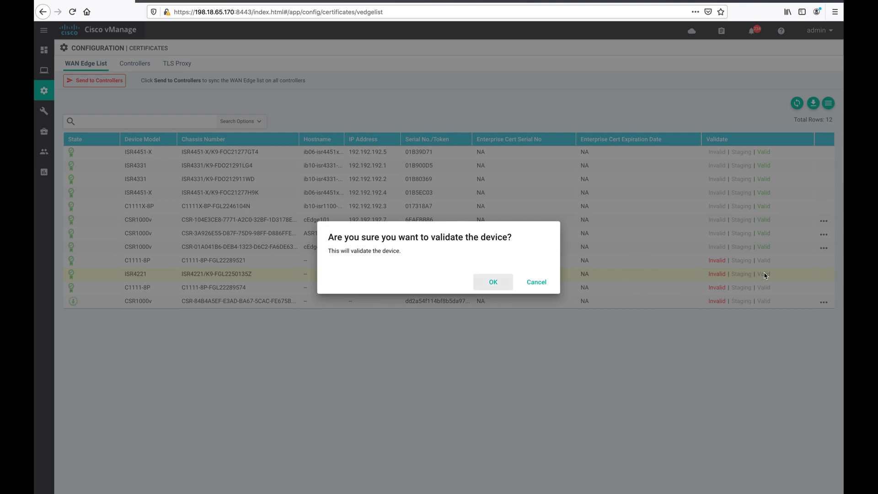
pyautogui.click(493, 283)
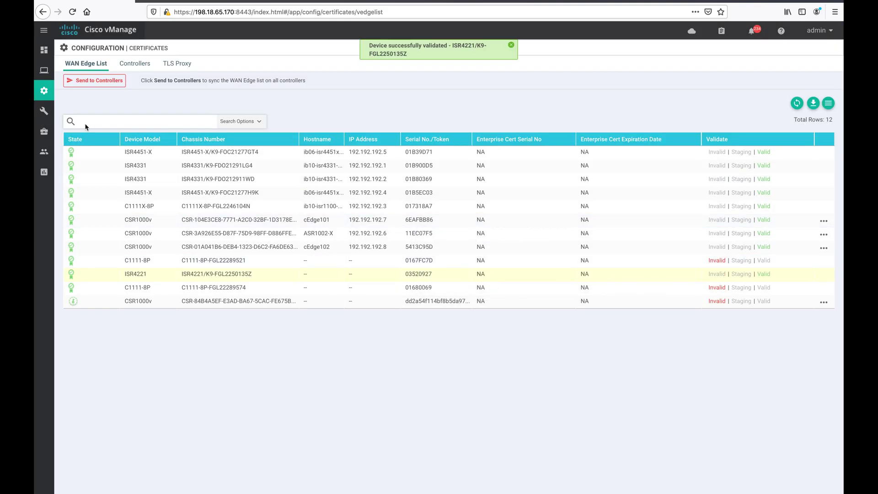
# Step: Send the updated WAN Edge list to the controllers and return to the main dashboard
pyautogui.click(92, 82)
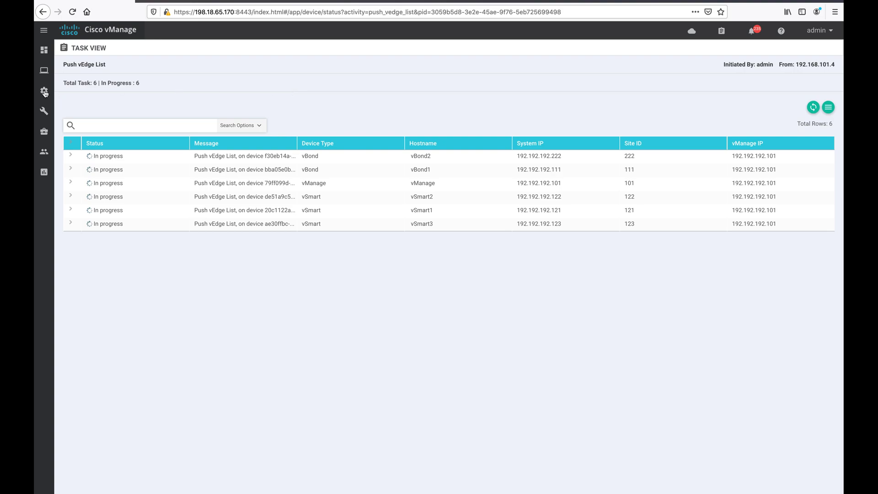
pyautogui.moveTo(44, 54)
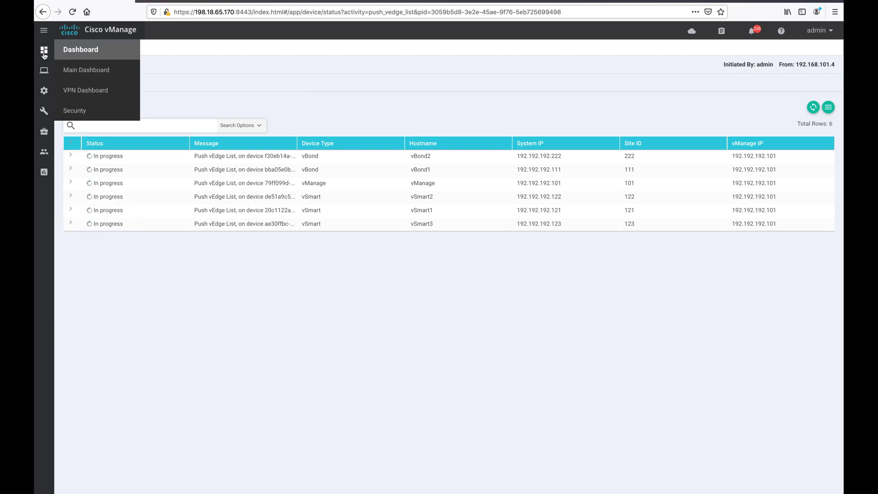
pyautogui.click(83, 72)
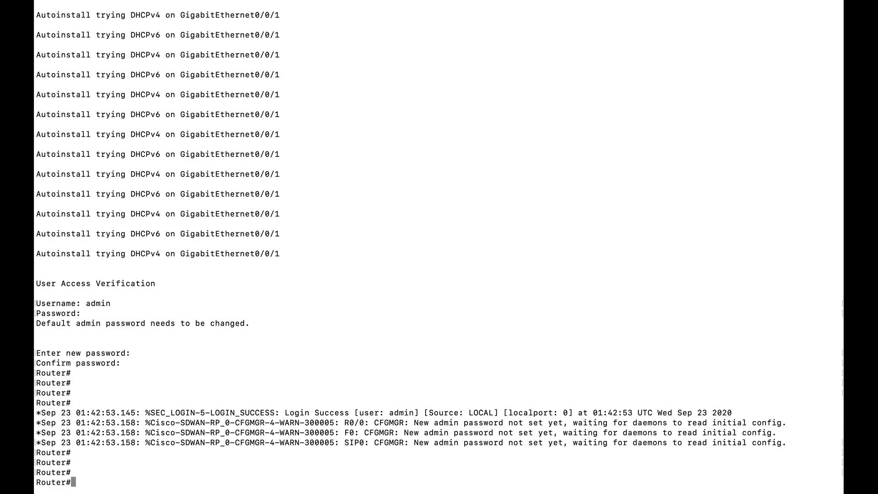
# Step: In the router console, run show ip int br and highlight the IP address of Loopback65528
pyautogui.press('Return')
pyautogui.press('Return')
pyautogui.press('Return')
pyautogui.write('sho')
pyautogui.press('Tab')
pyautogui.write('i')
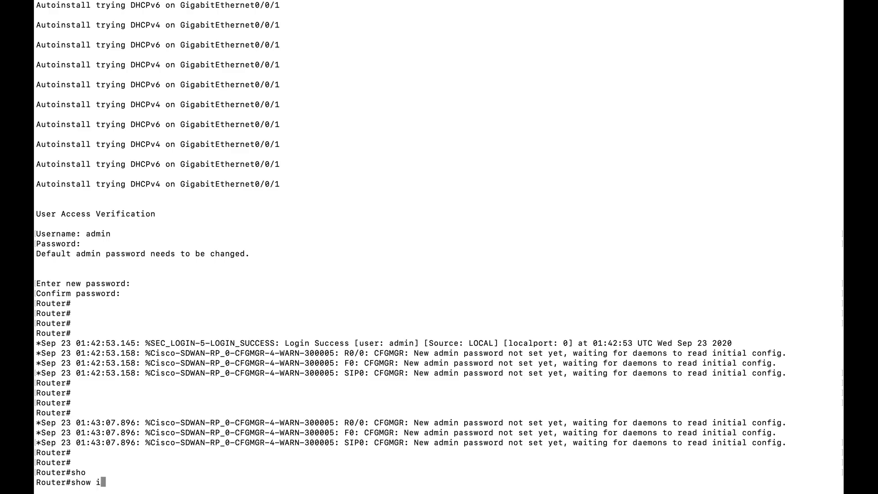
pyautogui.write('p int br')
pyautogui.press('Return')
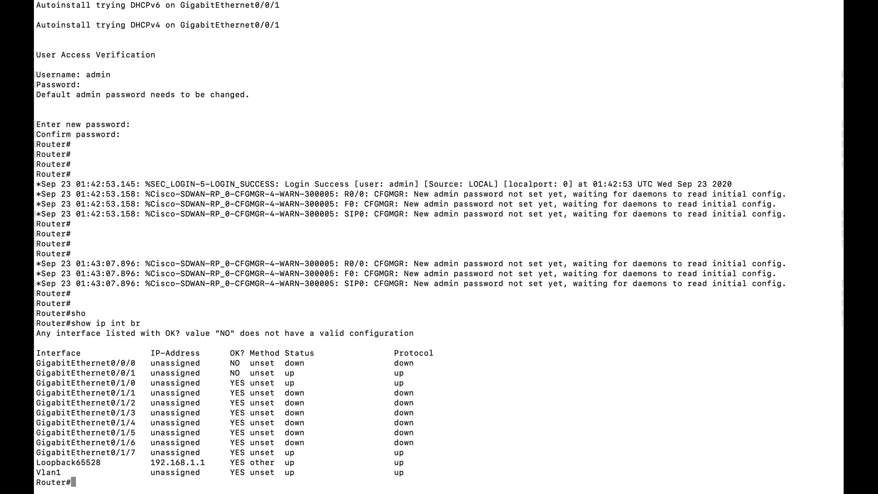
pyautogui.press('Return')
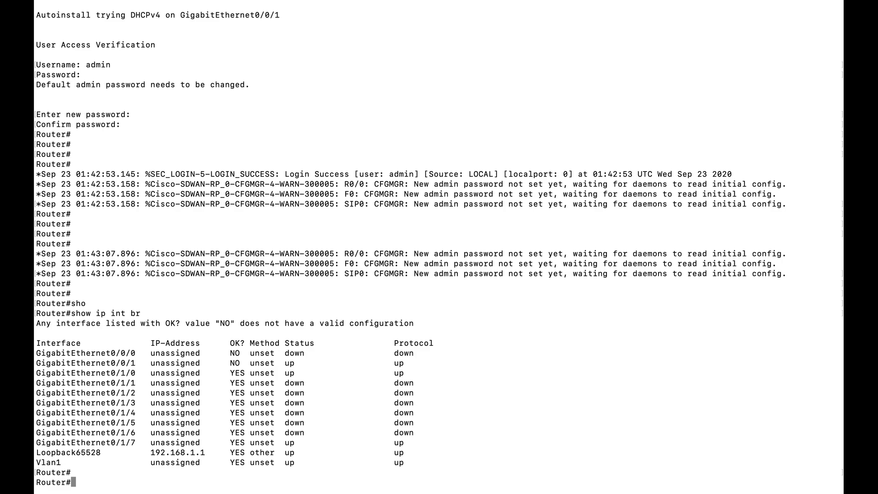
pyautogui.doubleClick(177, 452)
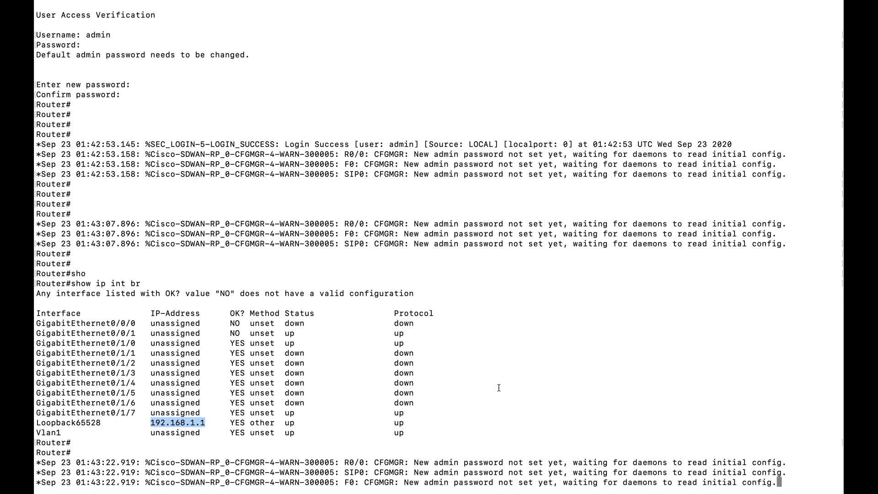
pyautogui.click(499, 388)
# Step: Display the router's global routing table with show ip route
pyautogui.press('Return')
pyautogui.press('Return')
pyautogui.press('Return')
pyautogui.press('Return')
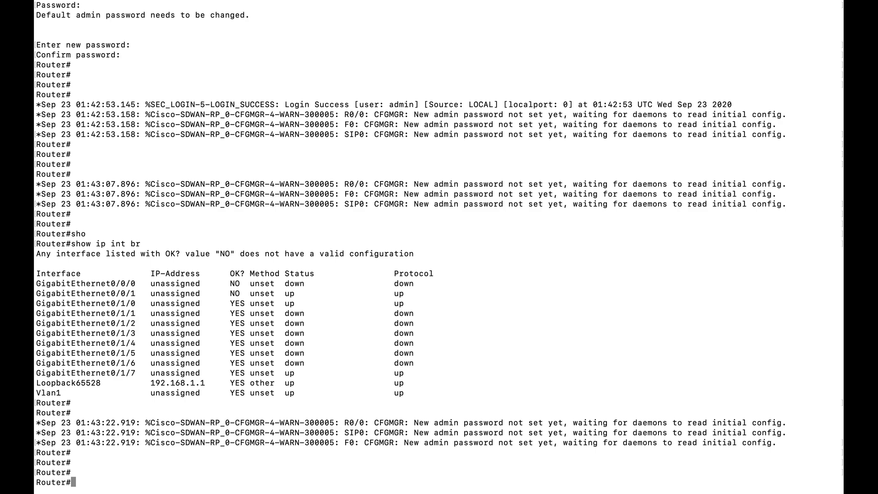
pyautogui.write('sho')
pyautogui.press('Tab')
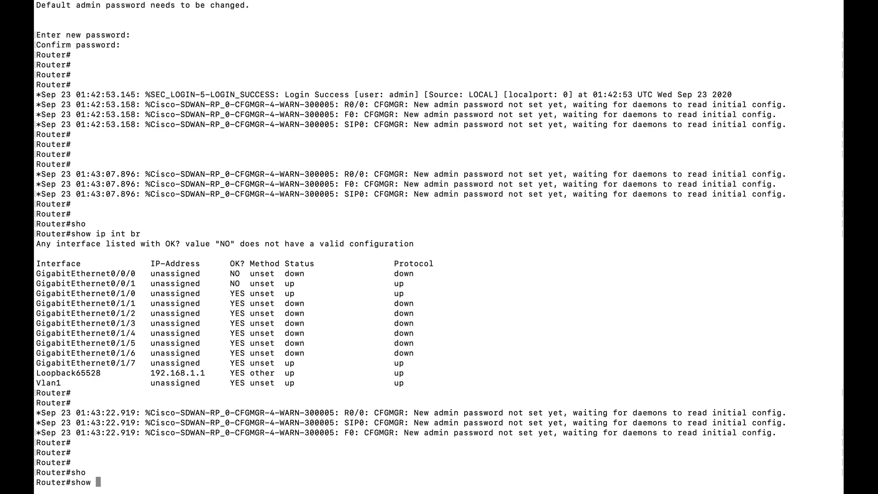
pyautogui.write('ip rou')
pyautogui.press('Tab')
pyautogui.press('Return')
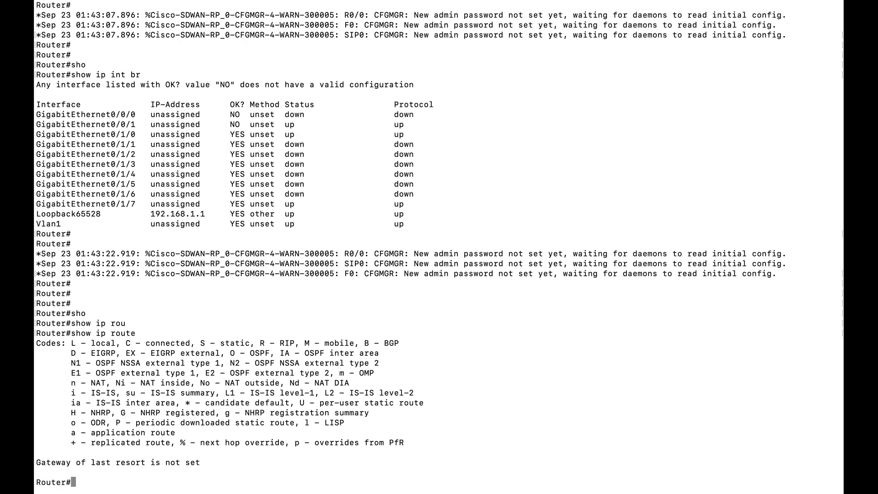
pyautogui.press('Return')
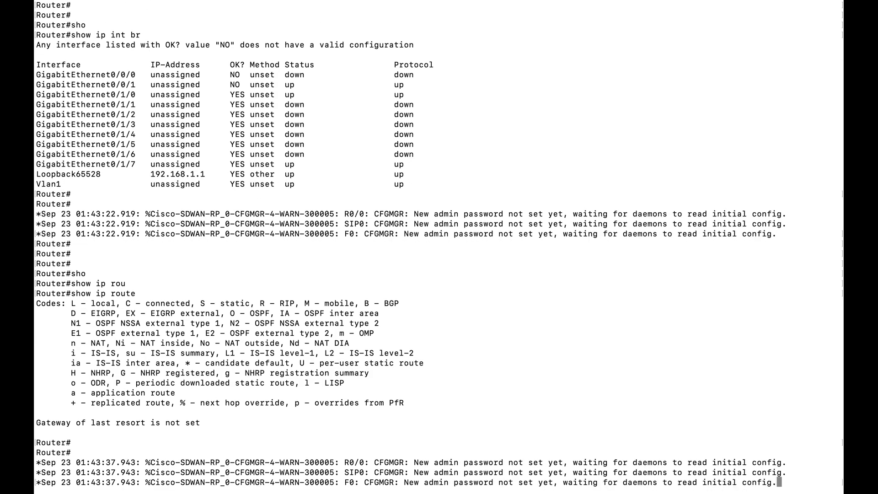
# Step: Query the router's routing table for VRF 11 with show ip route vrf 11
pyautogui.press('Return')
pyautogui.write('sho')
pyautogui.press('Tab')
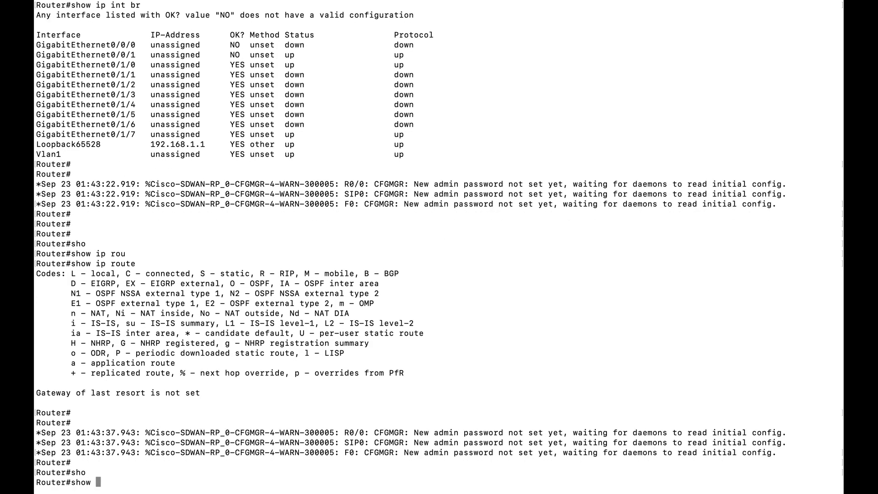
pyautogui.write('ip vr')
pyautogui.press('Tab')
pyautogui.write('11 rou')
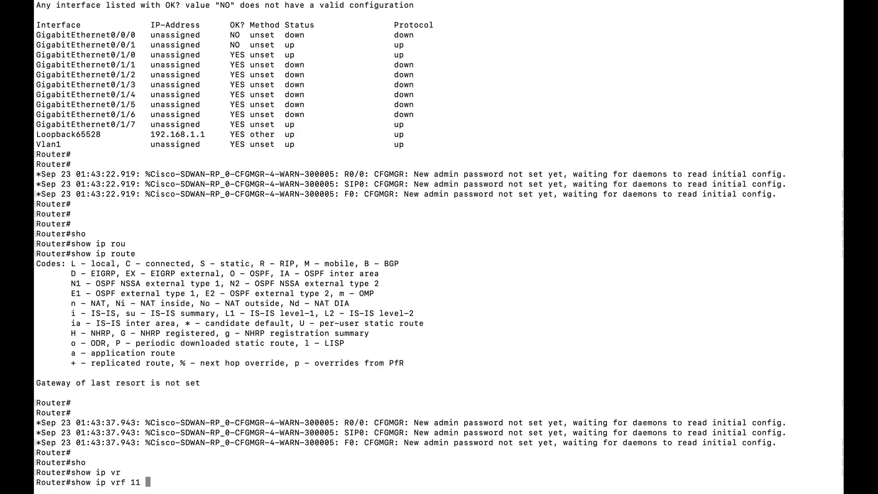
pyautogui.press('Tab')
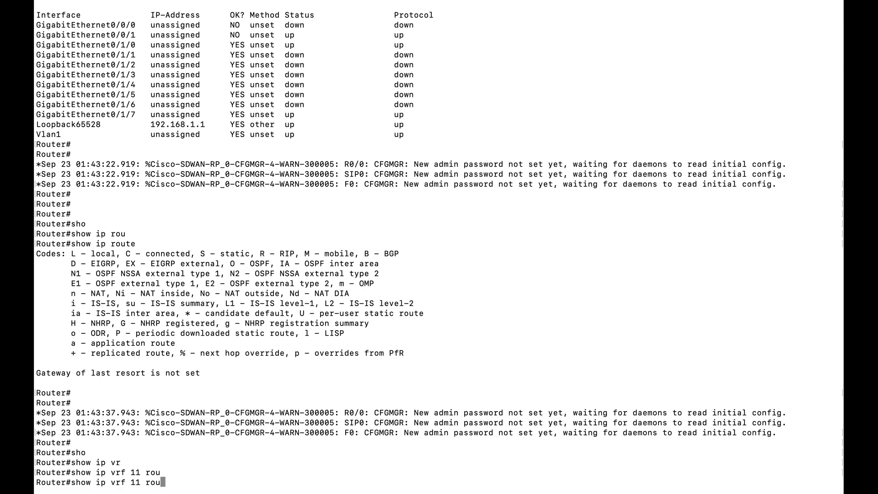
pyautogui.press('BackSpace')
pyautogui.press('BackSpace')
pyautogui.press('BackSpace')
pyautogui.press('BackSpace')
pyautogui.press('Left')
pyautogui.press('Left')
pyautogui.press('Left')
pyautogui.press('Left')
pyautogui.press('Left')
pyautogui.press('Left')
pyautogui.write('route')
pyautogui.press('Return')
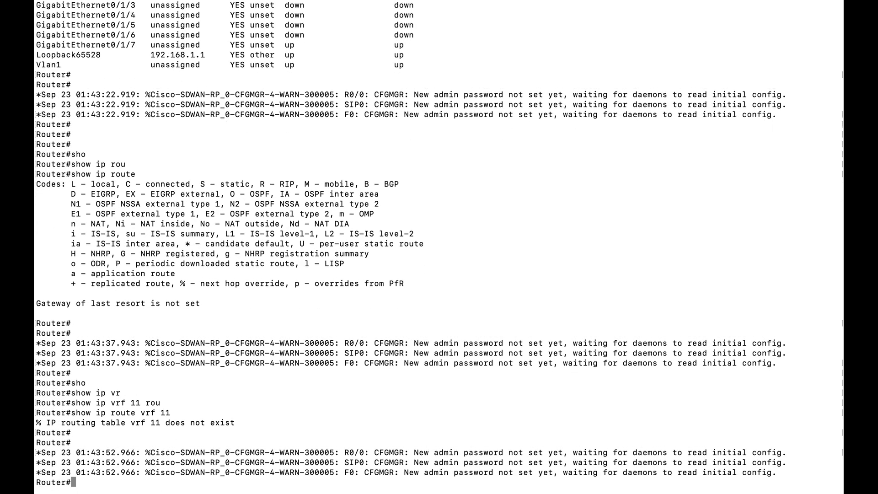
pyautogui.press('Return')
pyautogui.press('Return')
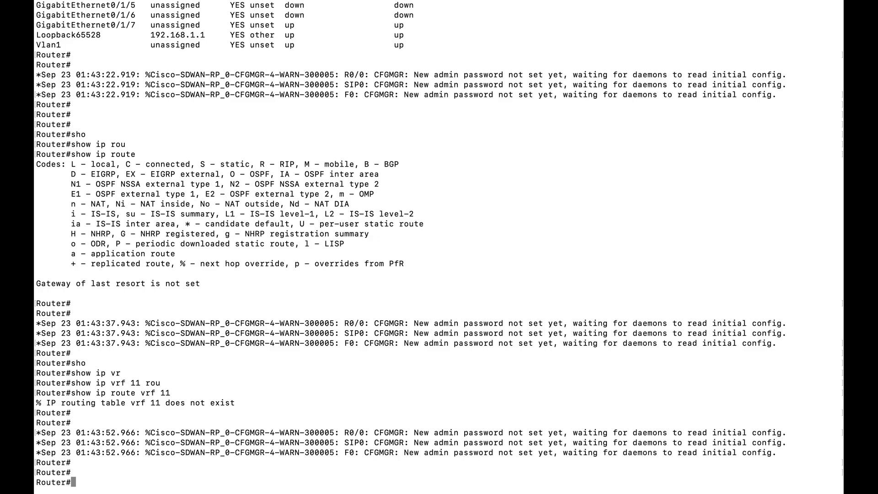
# Step: Switch back to vManage and attach the available ISR4221 router to ISR4221-1-Device-Template
pyautogui.hotkey('ctrl', 'Left')
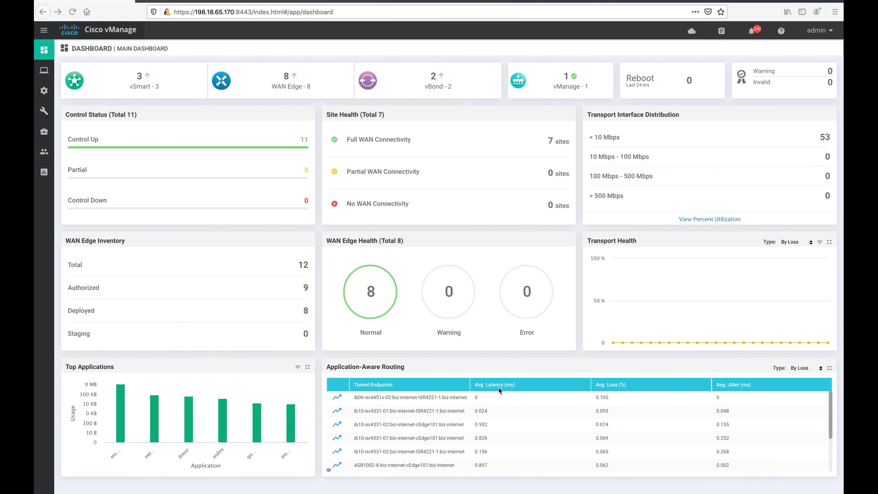
pyautogui.moveTo(44, 91)
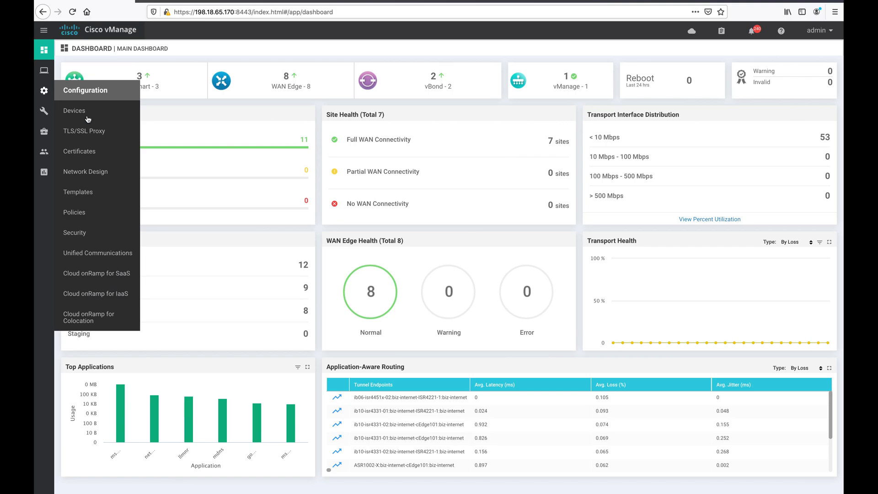
pyautogui.click(101, 191)
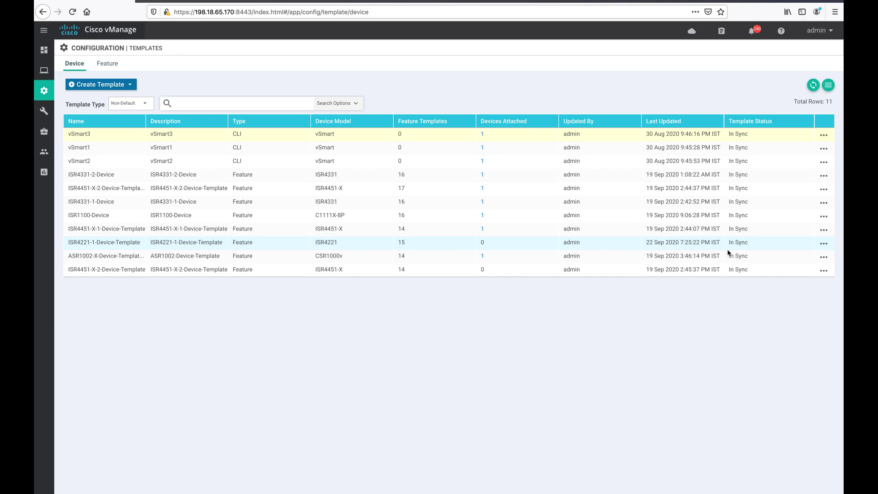
pyautogui.click(824, 244)
pyautogui.click(791, 308)
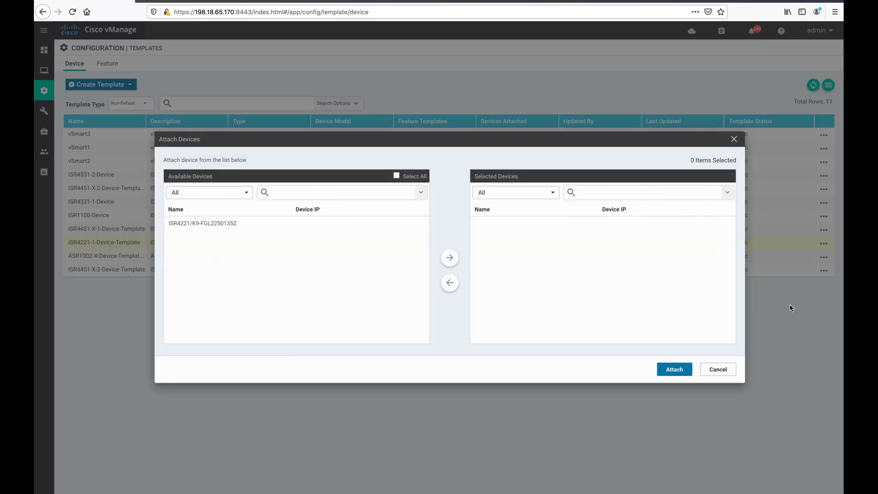
pyautogui.click(220, 224)
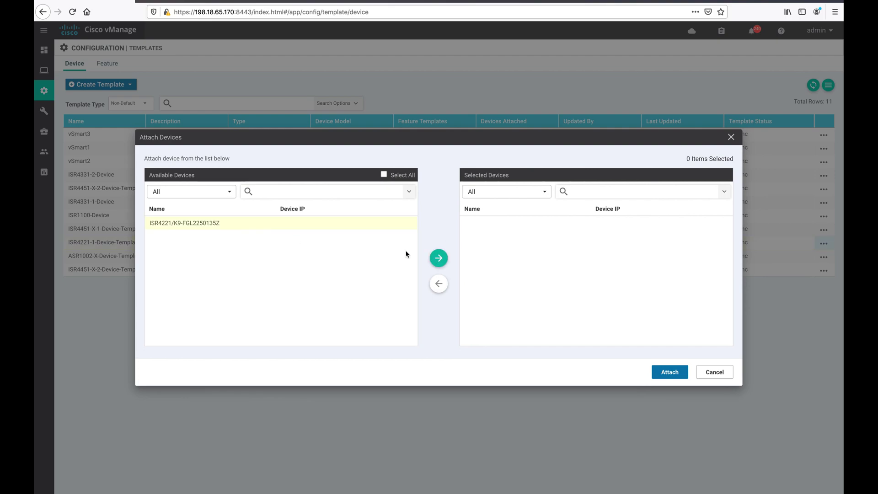
pyautogui.click(439, 258)
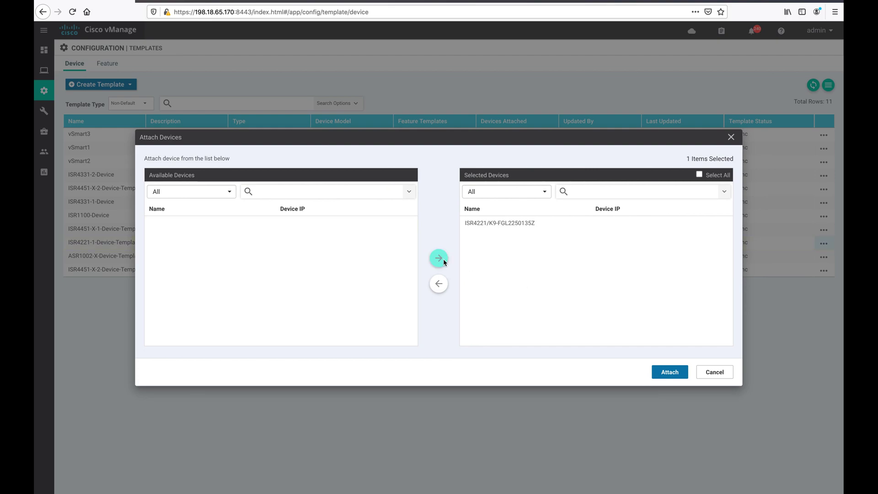
pyautogui.click(658, 375)
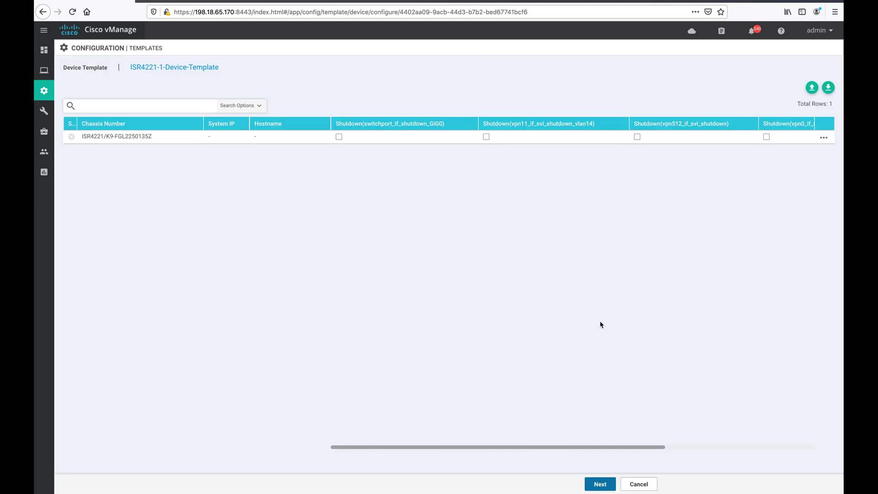
# Step: Set the router's template variables to hostname ISR4221-1, system IP 192.192.192.9 and site ID 9, tick Shutdown(vpn512_if_svi_shutdown), and continue to the configuration preview
pyautogui.click(824, 137)
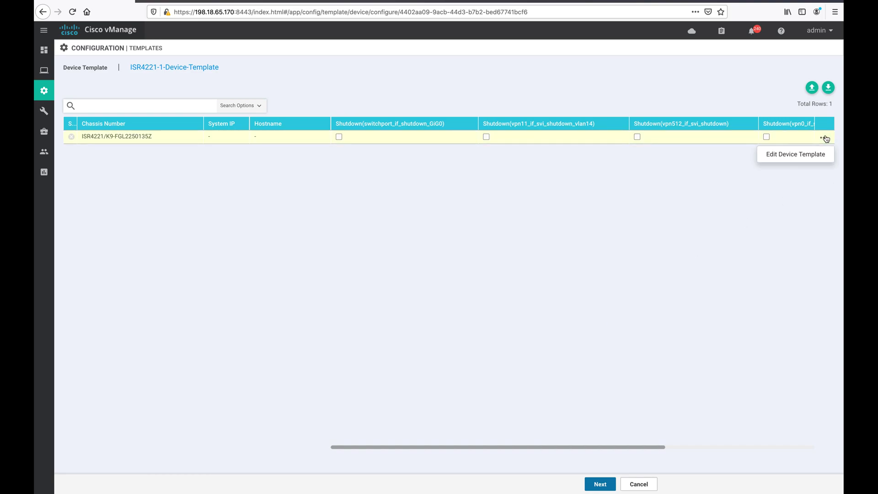
pyautogui.click(796, 155)
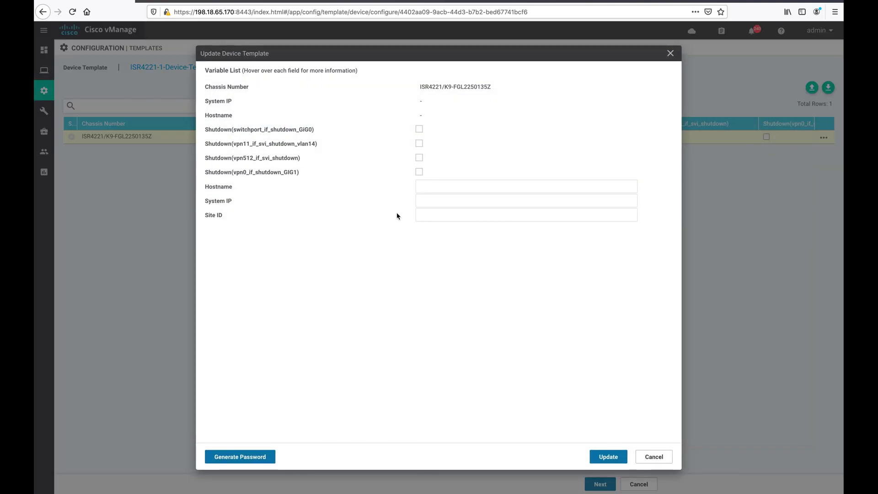
pyautogui.moveTo(278, 186)
pyautogui.click(438, 187)
pyautogui.write('ISR4221-1')
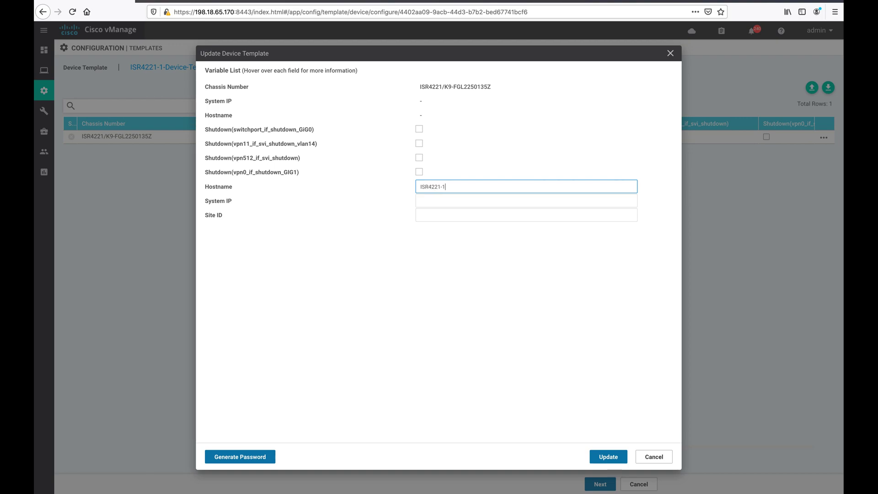
pyautogui.click(438, 201)
pyautogui.write('192.192.192.9')
pyautogui.click(435, 214)
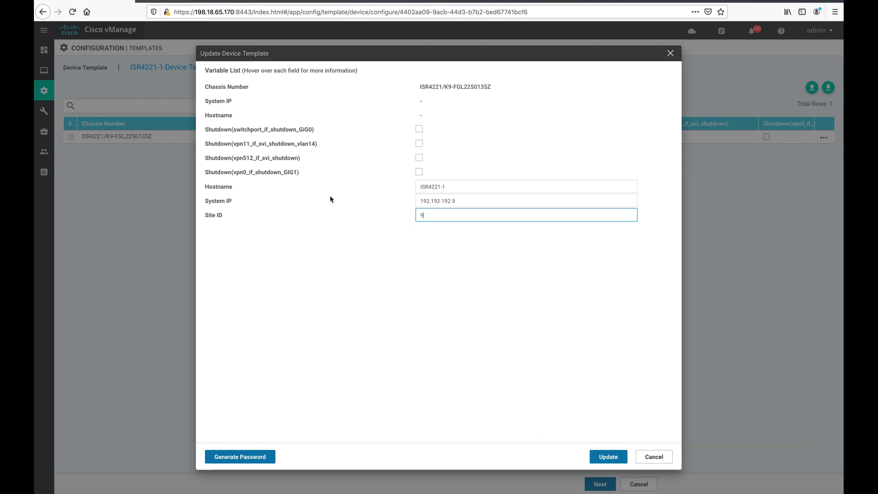
pyautogui.click(418, 158)
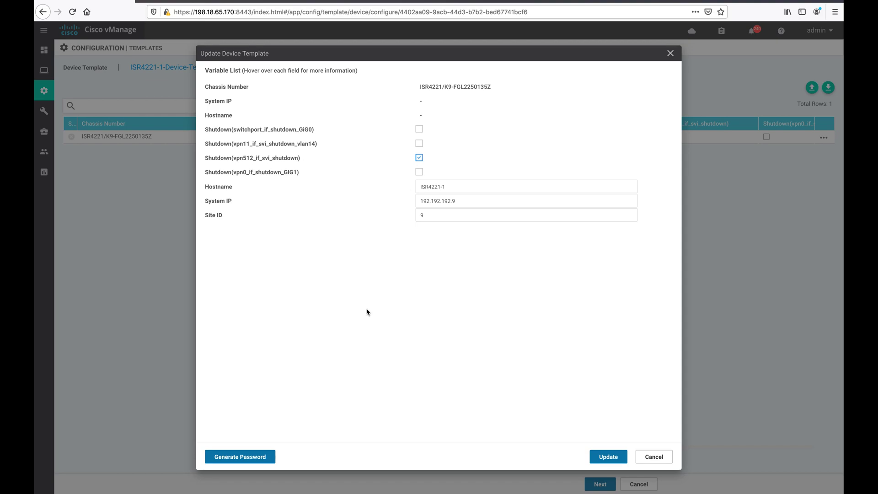
pyautogui.click(604, 457)
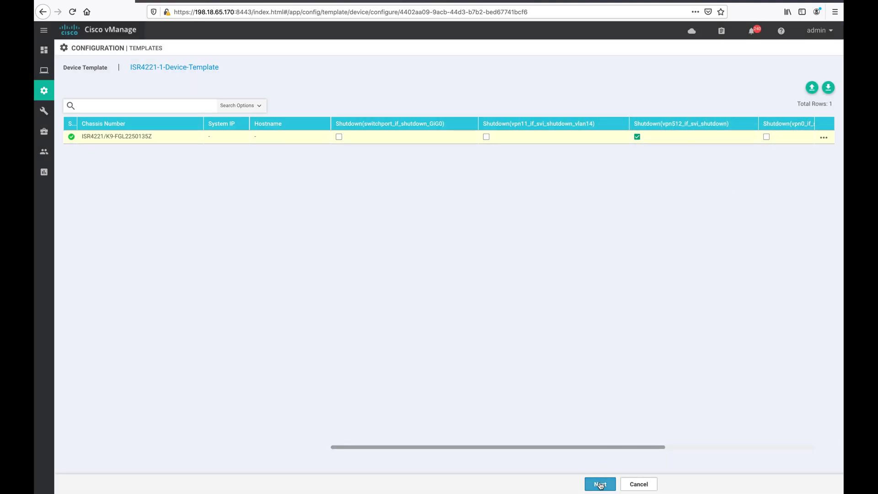
pyautogui.click(600, 484)
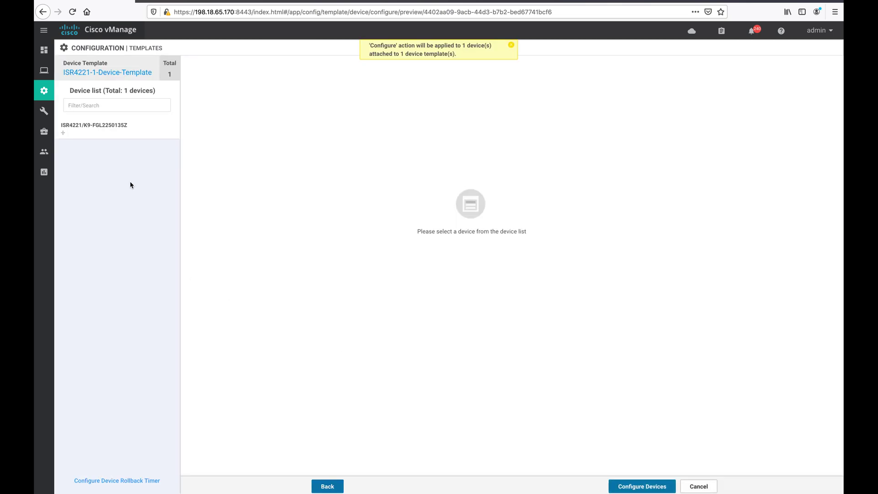
# Step: Open the router's configuration preview and highlight the system IP, site ID, organization name and vBond lines
pyautogui.click(118, 129)
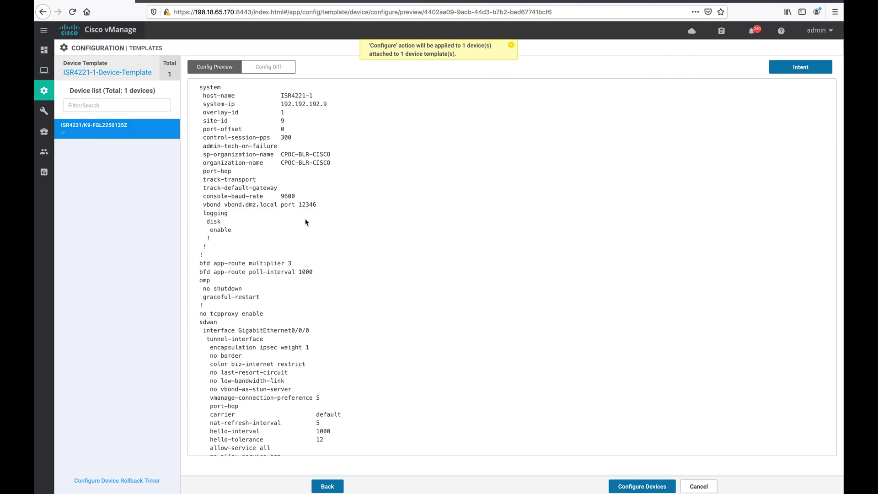
pyautogui.scroll(-1, 306, 222)
pyautogui.scroll(1, 305, 222)
pyautogui.moveTo(202, 103); pyautogui.dragTo(316, 123)
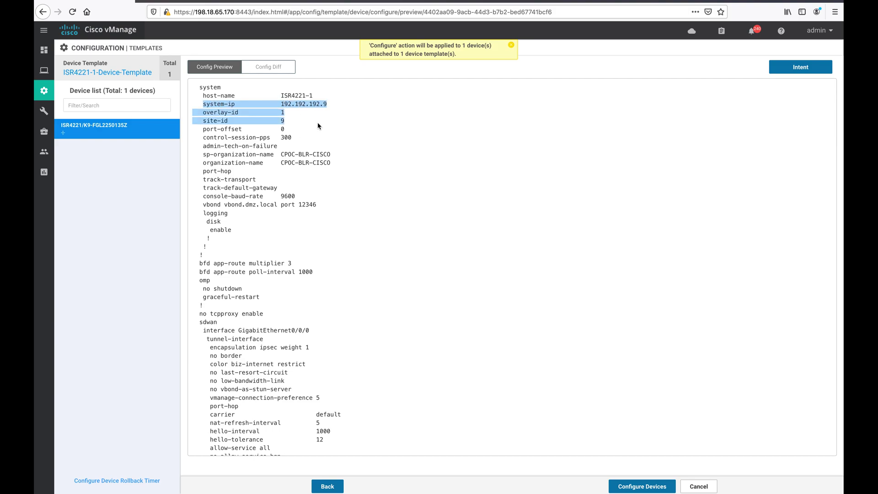
pyautogui.moveTo(199, 157); pyautogui.dragTo(353, 163)
pyautogui.scroll(-3, 347, 251)
pyautogui.scroll(1, 347, 251)
pyautogui.moveTo(201, 112); pyautogui.dragTo(327, 113)
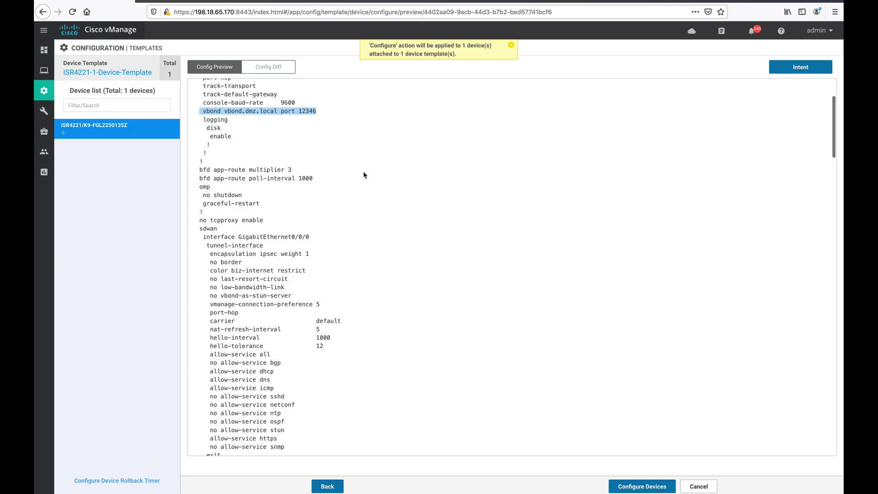
# Step: Check the tunnel colors of GigabitEthernet0/0/0 and GigabitEthernet0/0/1 in the preview, and submit the device configuration
pyautogui.scroll(-10, 365, 174)
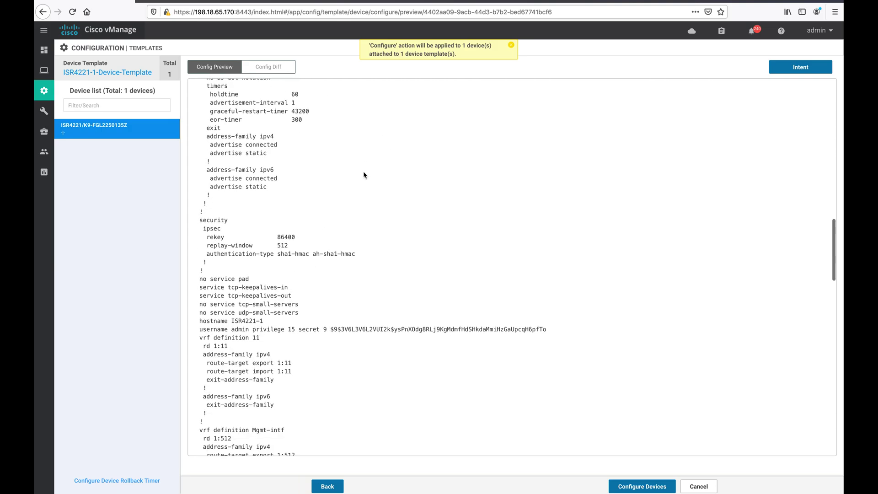
pyautogui.scroll(10, 459, 303)
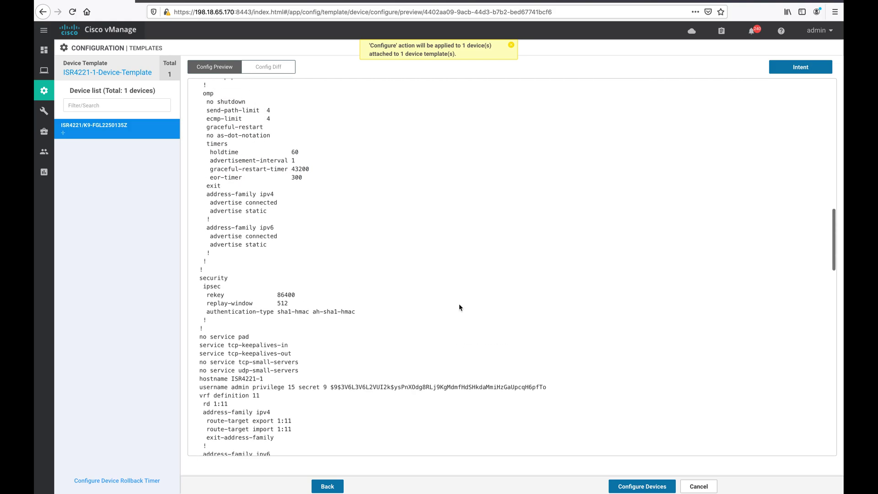
pyautogui.scroll(7, 460, 307)
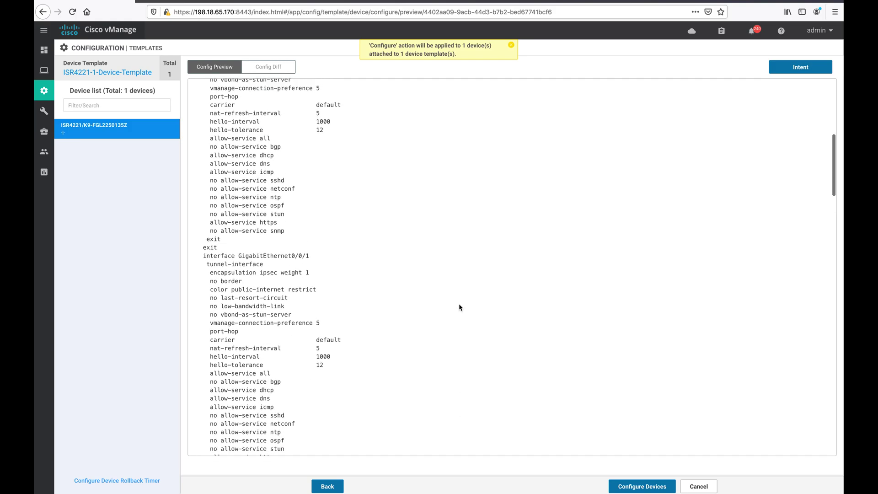
pyautogui.scroll(2, 459, 308)
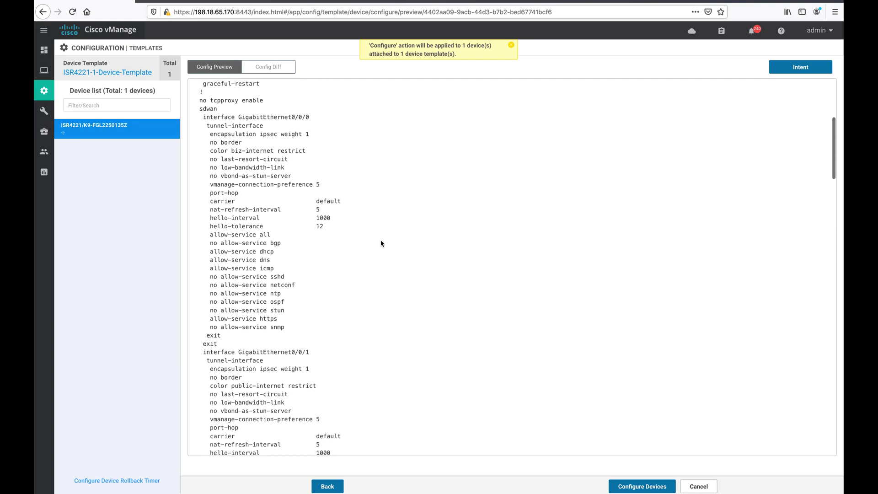
pyautogui.moveTo(203, 118); pyautogui.dragTo(294, 120)
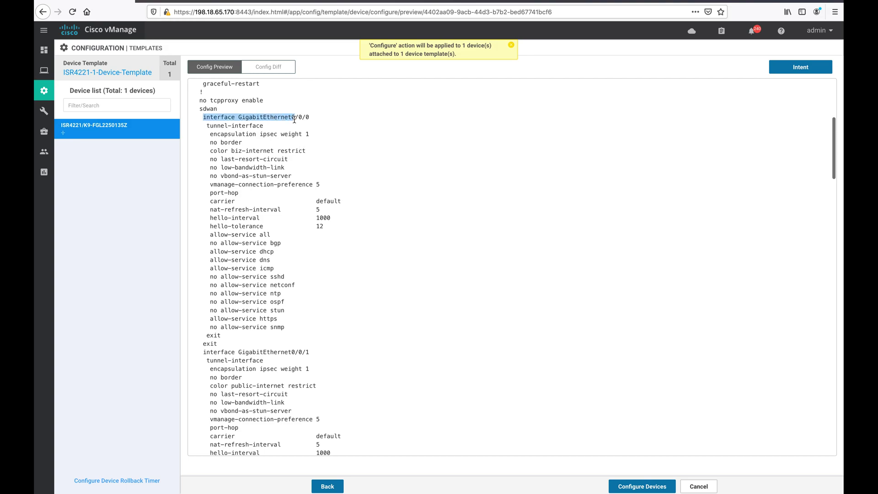
pyautogui.doubleClick(278, 116)
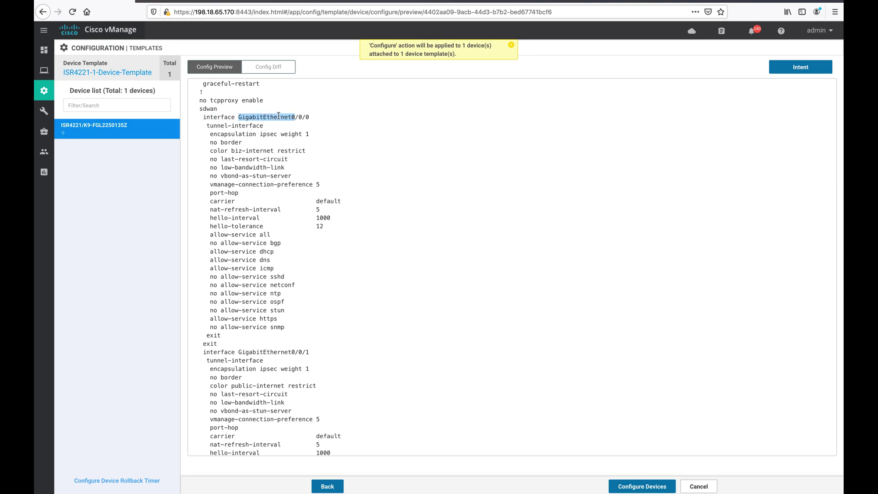
pyautogui.doubleClick(252, 150)
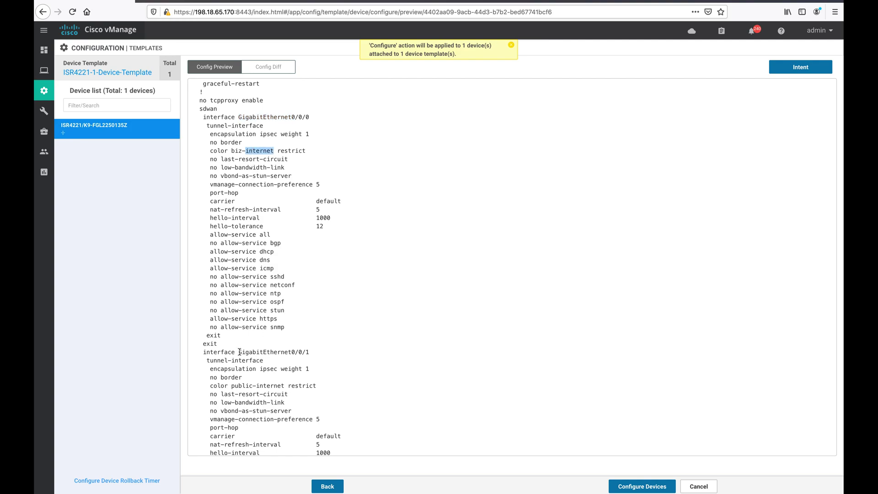
pyautogui.moveTo(239, 352); pyautogui.dragTo(290, 352)
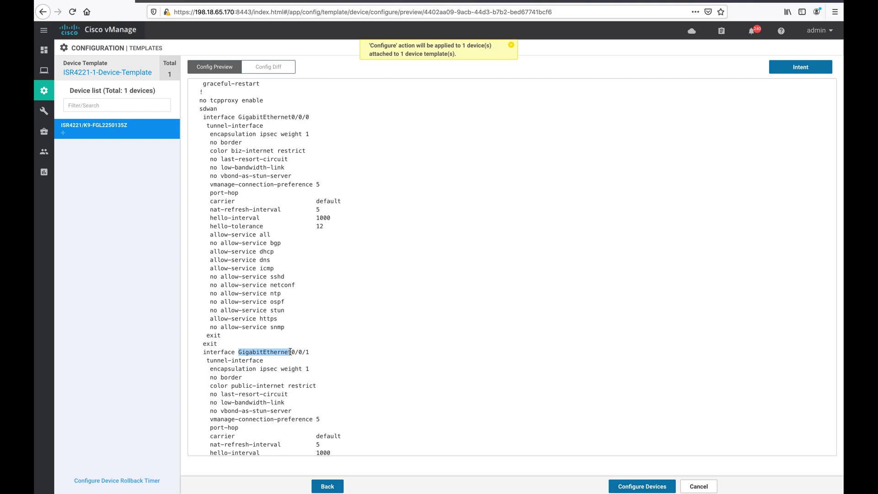
pyautogui.doubleClick(267, 385)
pyautogui.click(630, 485)
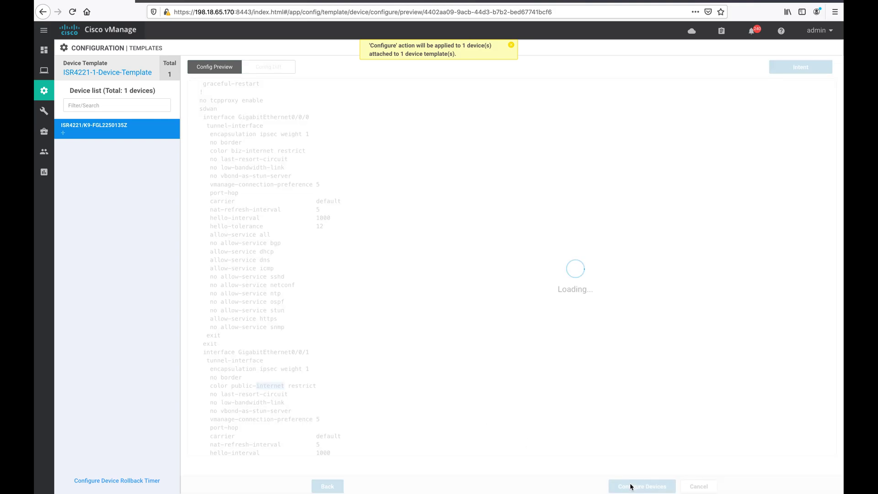
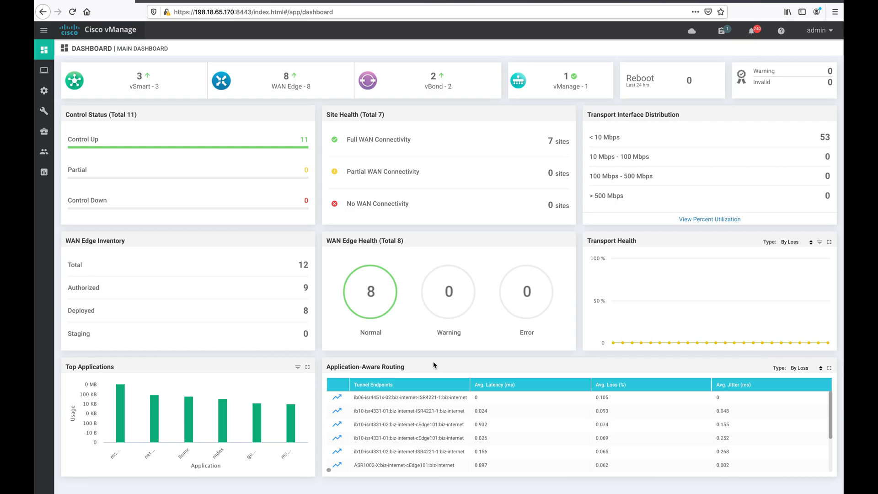
# Step: Switch to the terminal and enter global configuration mode on the upstream router's console with en and conf t
pyautogui.press('super+Tab')
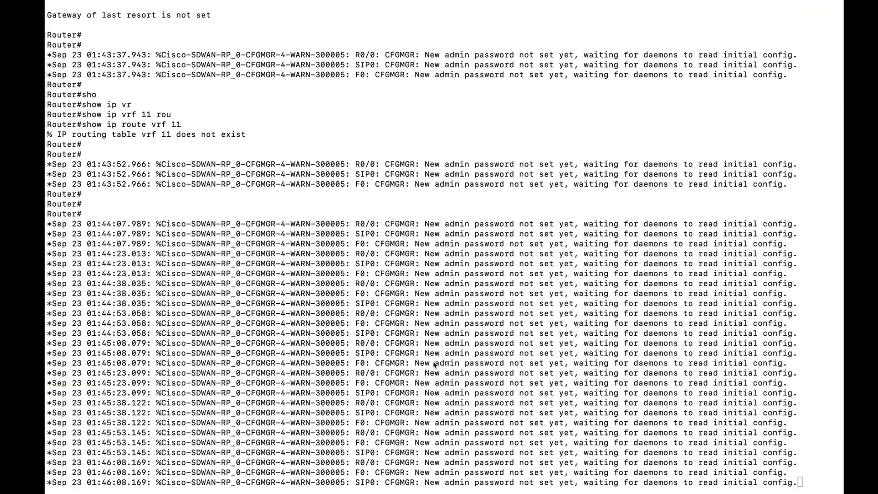
pyautogui.press('Return')
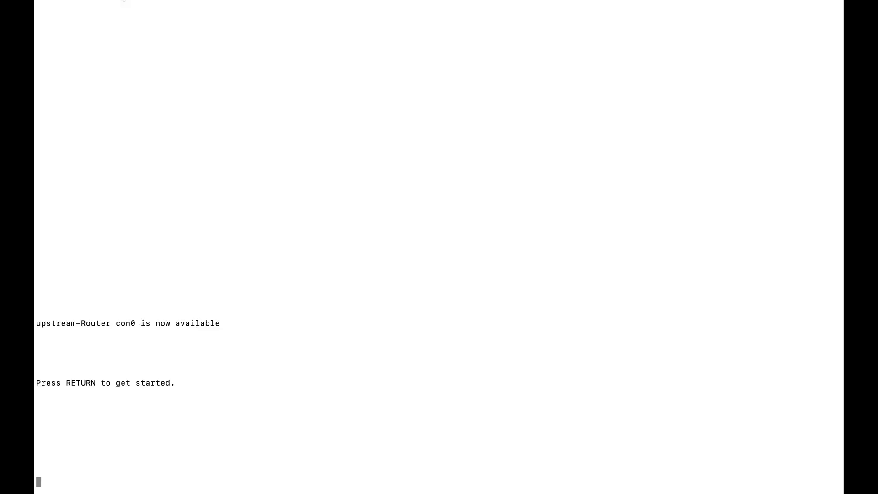
pyautogui.press('Return')
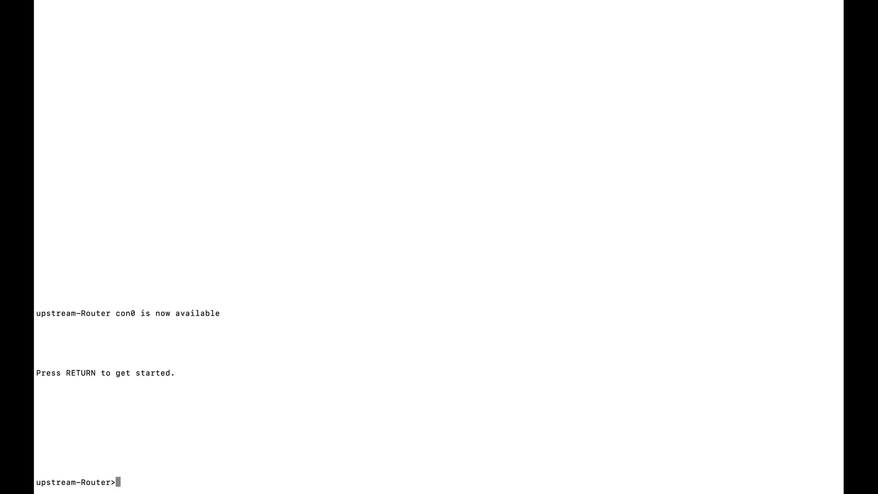
pyautogui.write('en')
pyautogui.press('Return')
pyautogui.write('conf t')
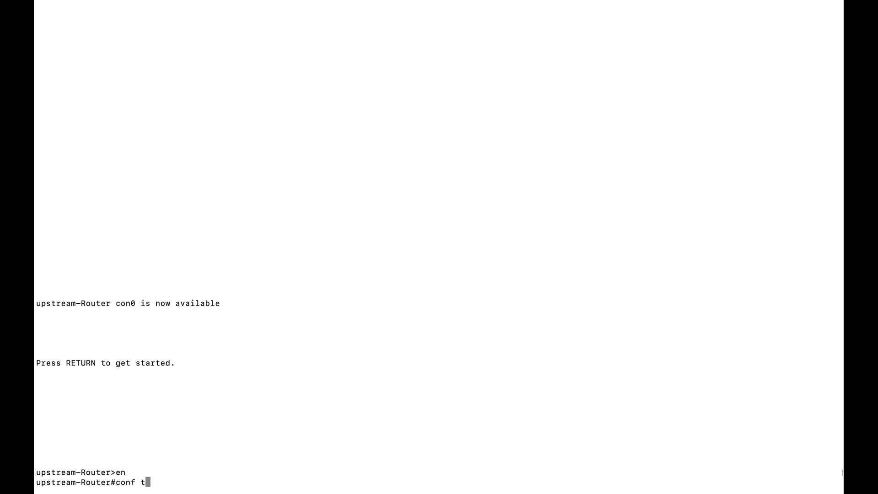
pyautogui.press('Return')
# Step: Bring up the upstream router's interface GigabitEthernet 0/0/0 with no shutdown, and leave configuration mode
pyautogui.write('inter')
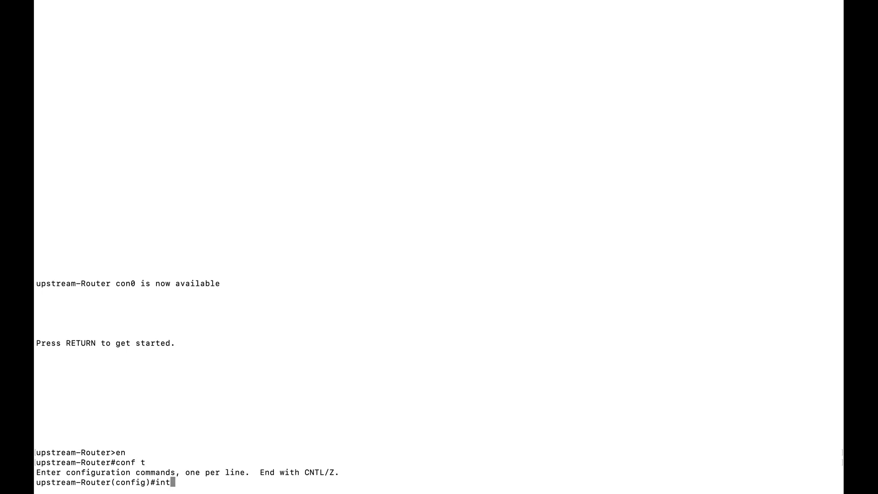
pyautogui.press('Tab')
pyautogui.write('Gi')
pyautogui.press('Tab')
pyautogui.write('0')
pyautogui.press('Tab')
pyautogui.write('/0/0')
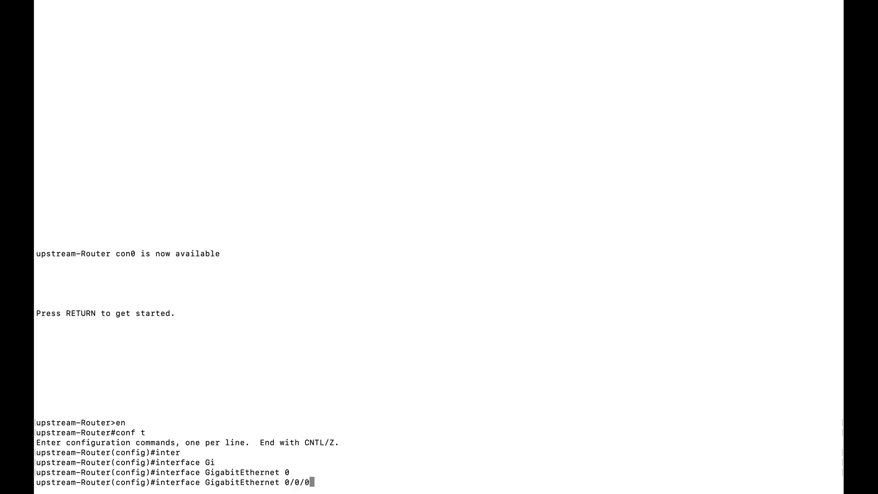
pyautogui.press('Return')
pyautogui.write('no shu')
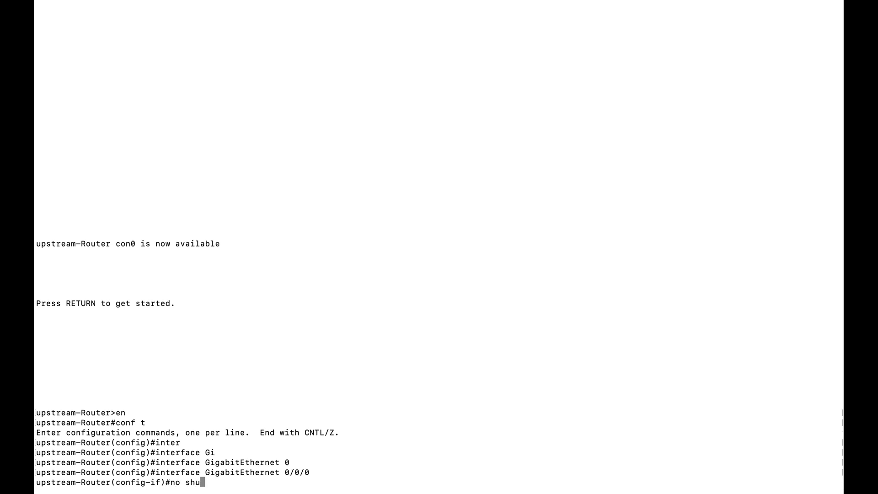
pyautogui.press('Tab')
pyautogui.press('Return')
pyautogui.write('end')
pyautogui.press('Return')
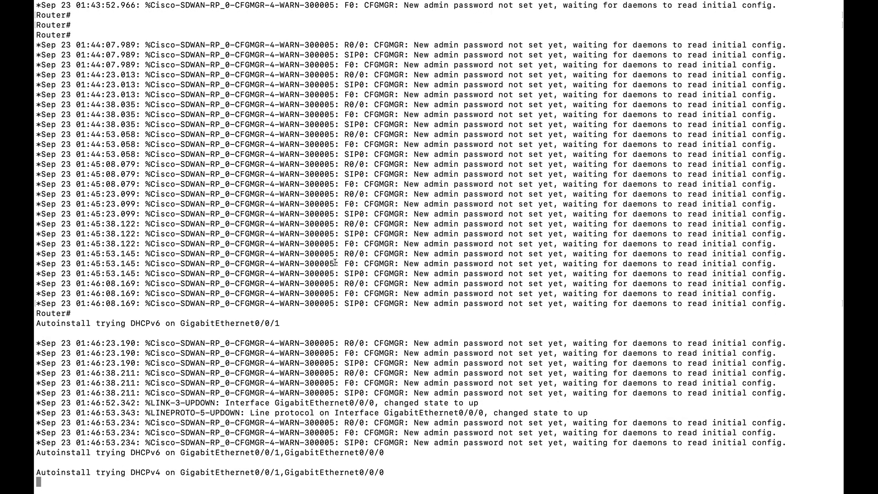
# Step: In the ISR4221 console log, highlight the GigabitEthernet0/0/0 link state, DHCPv4 address and options, and PnP server connection messages
pyautogui.doubleClick(327, 403)
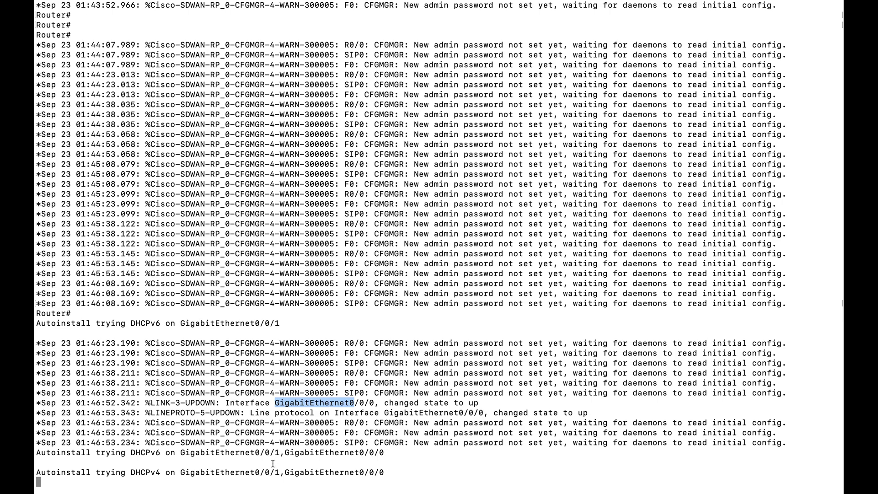
pyautogui.moveTo(36, 403); pyautogui.dragTo(483, 400)
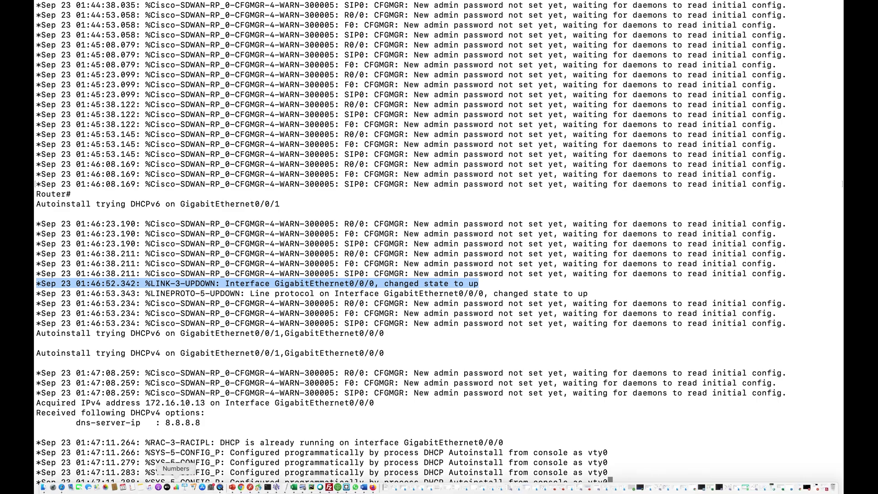
pyautogui.moveTo(38, 403); pyautogui.dragTo(209, 420)
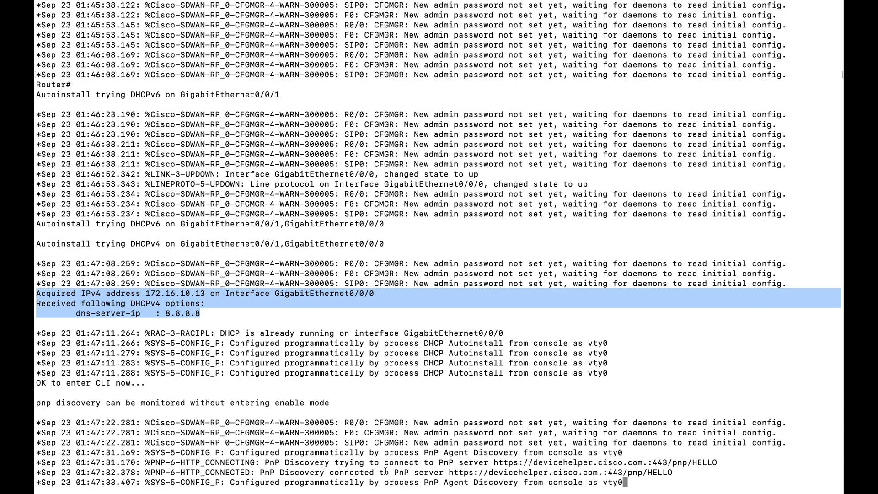
pyautogui.moveTo(36, 462); pyautogui.dragTo(718, 441)
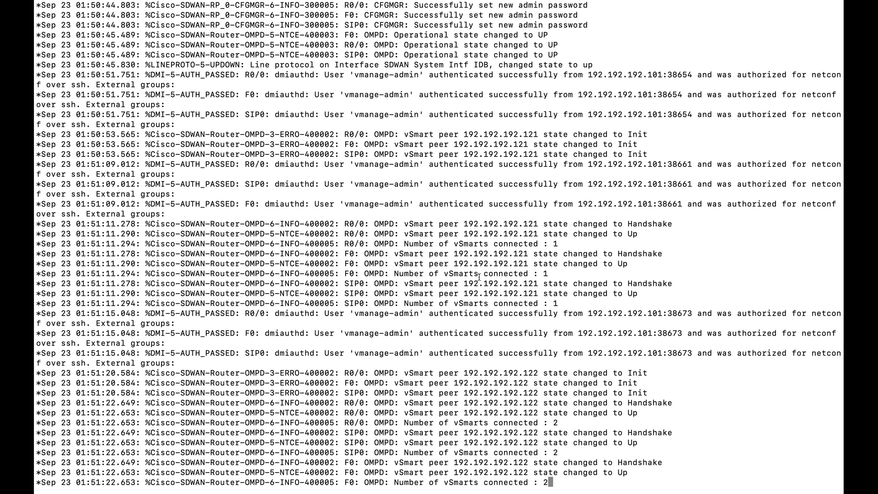
# Step: Review the console's onboarding log, highlighting the PnP vBond info message and continuing through the vSmart peer messages
pyautogui.scroll(15, 496, 195)
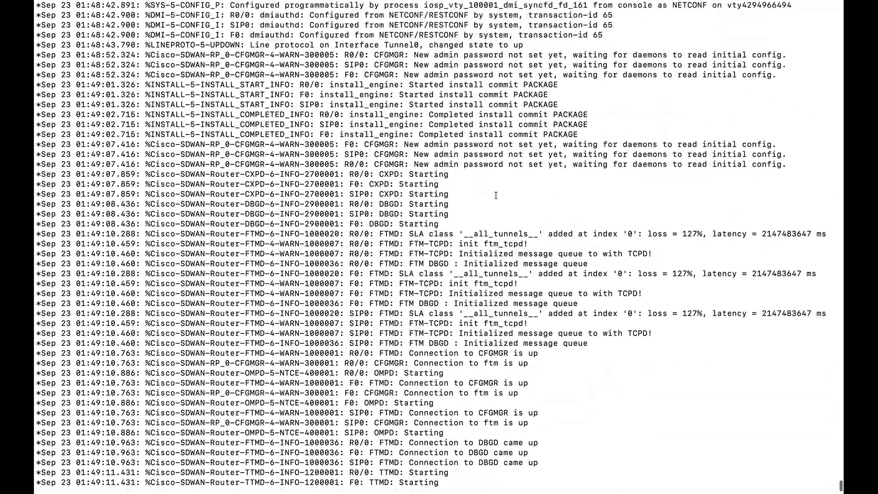
pyautogui.scroll(10, 496, 196)
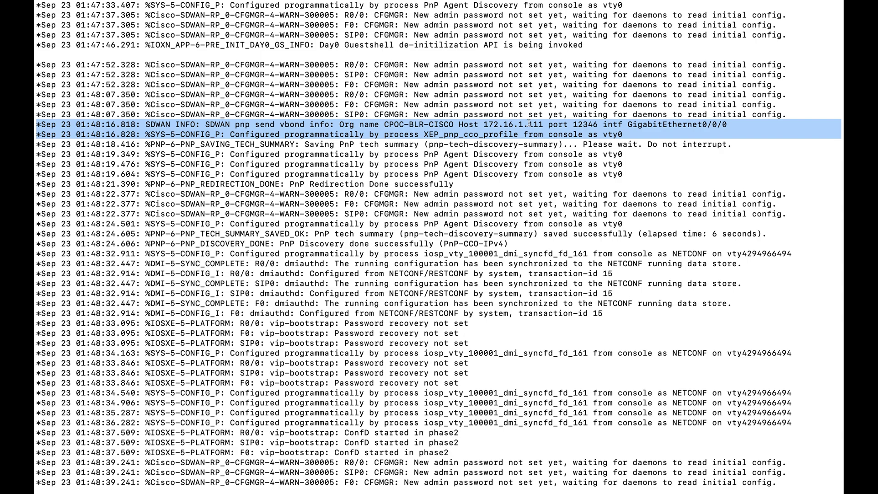
pyautogui.scroll(-1, 529, 123)
pyautogui.scroll(-1, 673, 125)
pyautogui.scroll(-15, 573, 248)
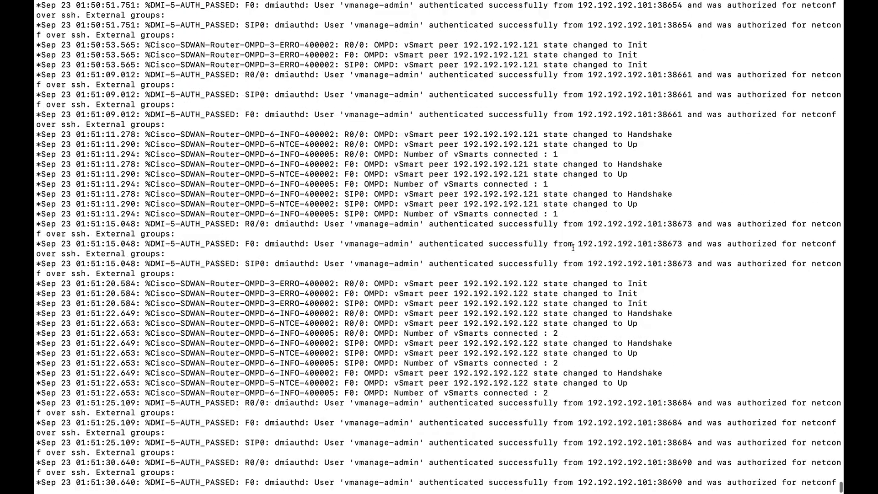
# Step: Review the console log of the template push, highlighting the vmanage user and netconf authorization in the DMI authentication messages
pyautogui.scroll(-5, 573, 247)
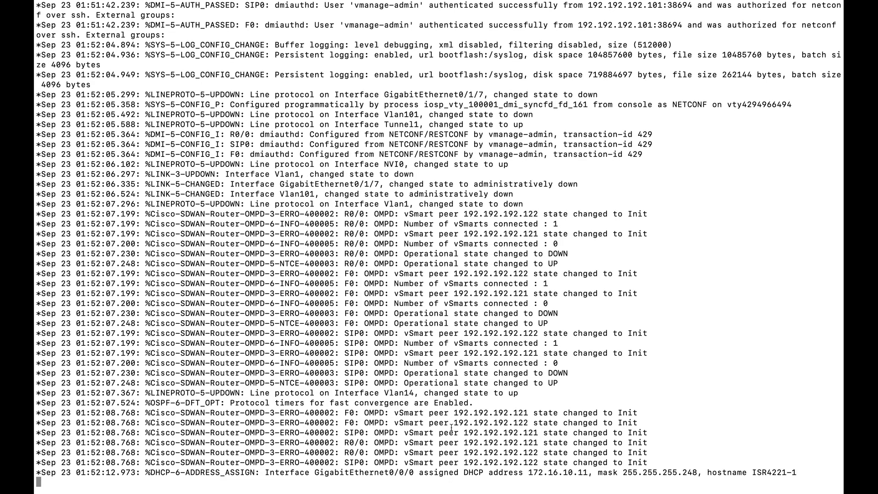
pyautogui.scroll(3, 445, 211)
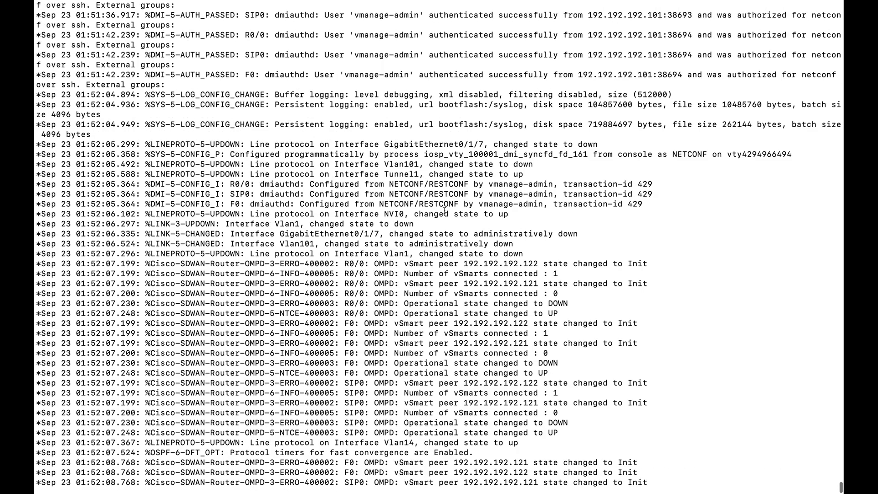
pyautogui.doubleClick(369, 55)
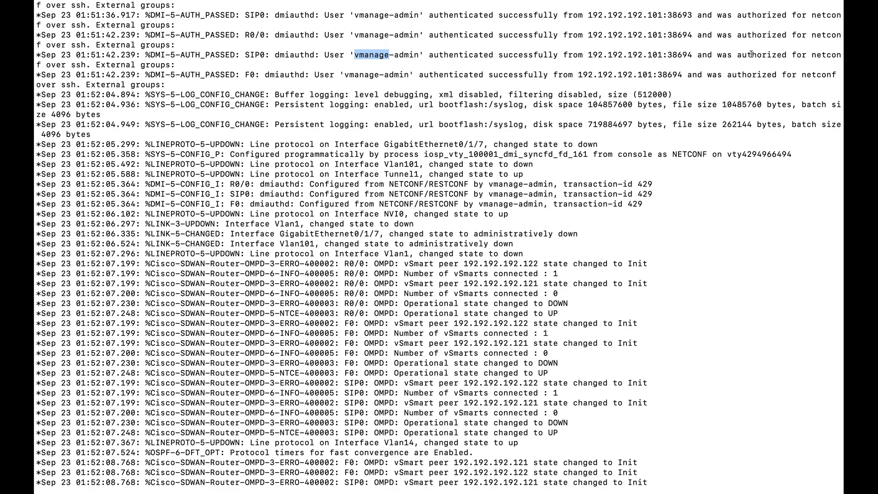
pyautogui.doubleClick(816, 74)
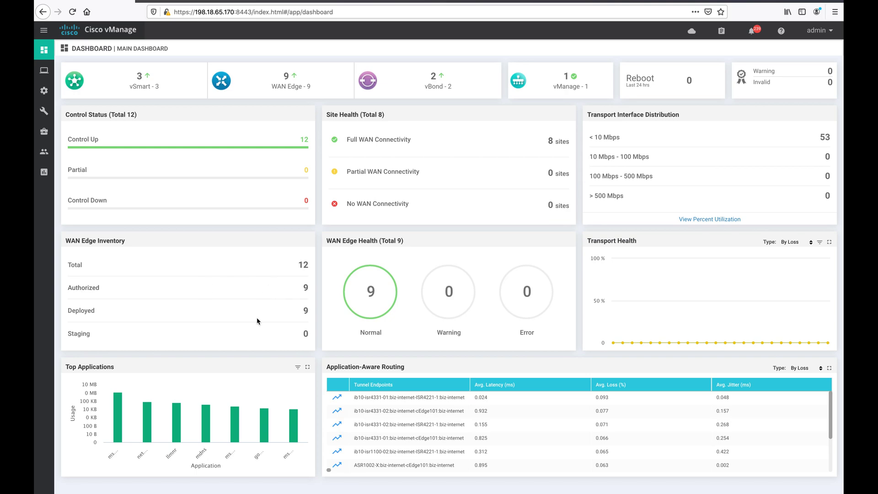
# Step: Return to the ISR4221 console in the terminal and list the router's interfaces with show ip int br
pyautogui.press('ctrl+super+f')
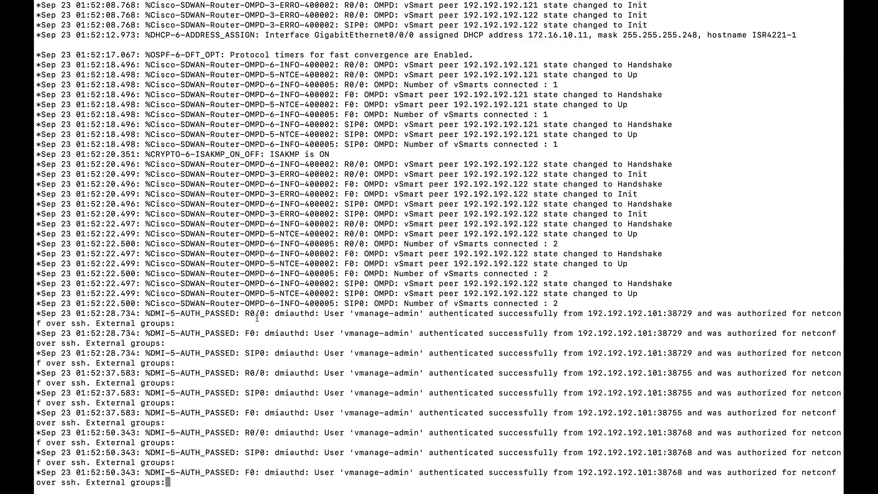
pyautogui.press('Return')
pyautogui.press('Return')
pyautogui.press('Return')
pyautogui.press('Return')
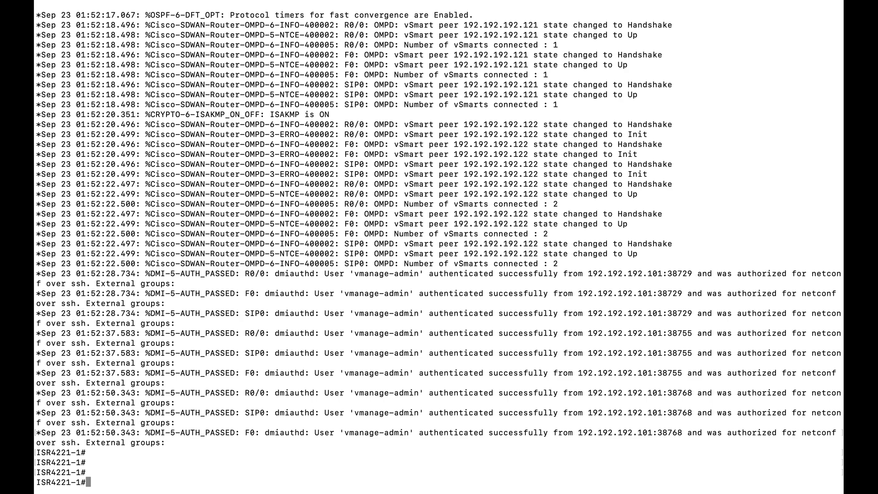
pyautogui.write('sho')
pyautogui.press('Tab')
pyautogui.write('i')
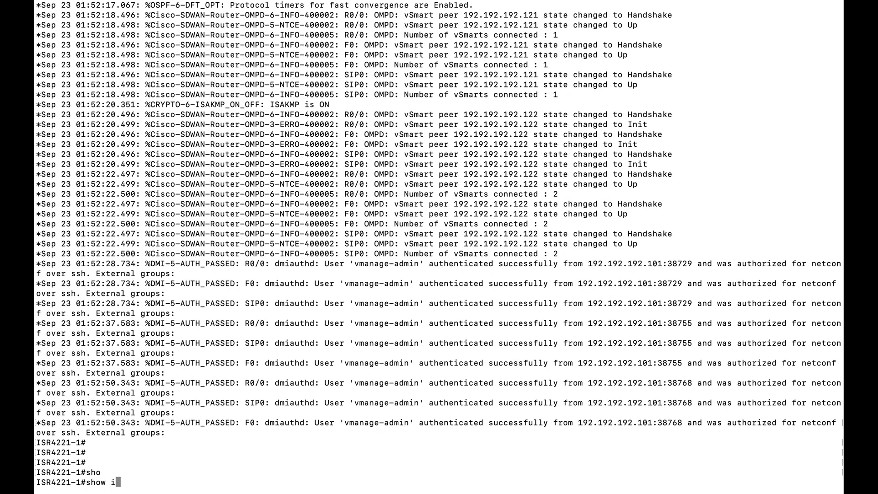
pyautogui.write('p int br')
pyautogui.press('Return')
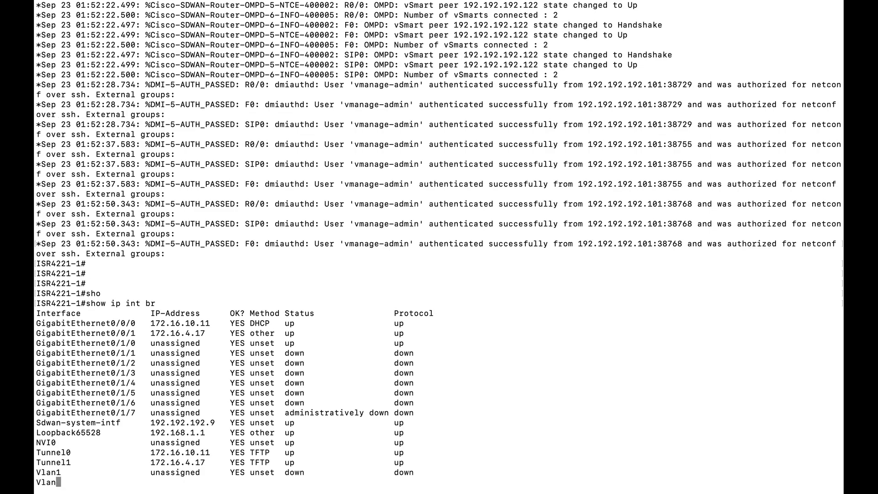
pyautogui.press('Return')
pyautogui.press('Return')
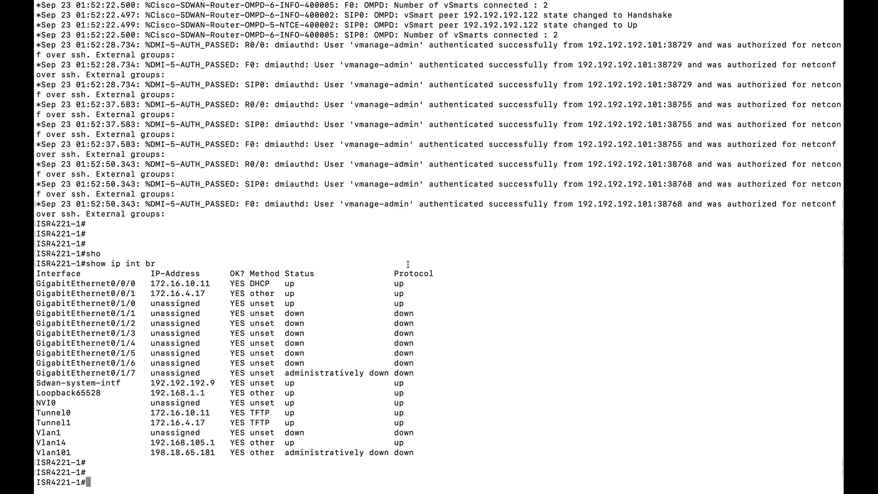
# Step: Compare with the pre-onboarding show ip int br output earlier in the console, highlighting the Loopback65528 address, and return to the latest output
pyautogui.scroll(20, 408, 264)
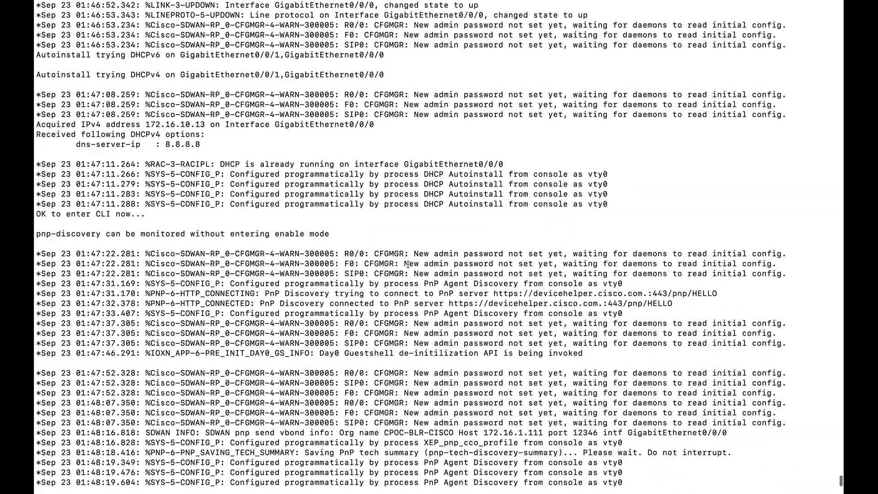
pyautogui.scroll(20, 408, 264)
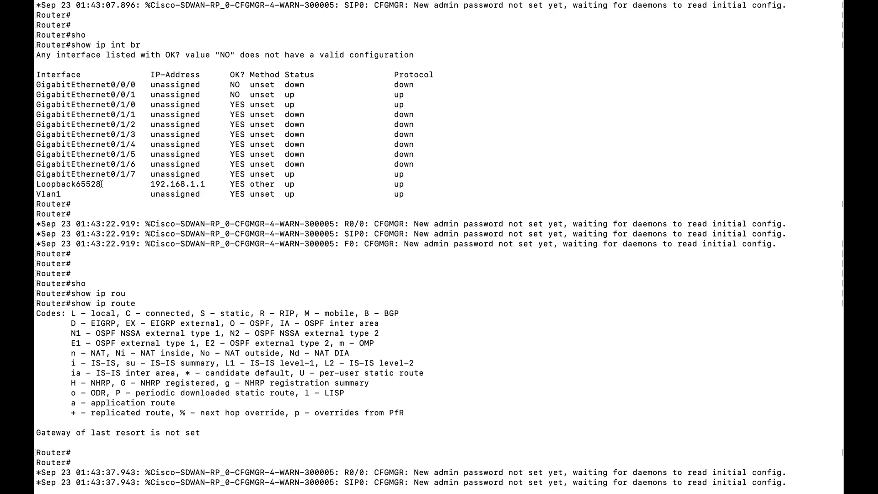
pyautogui.doubleClick(172, 184)
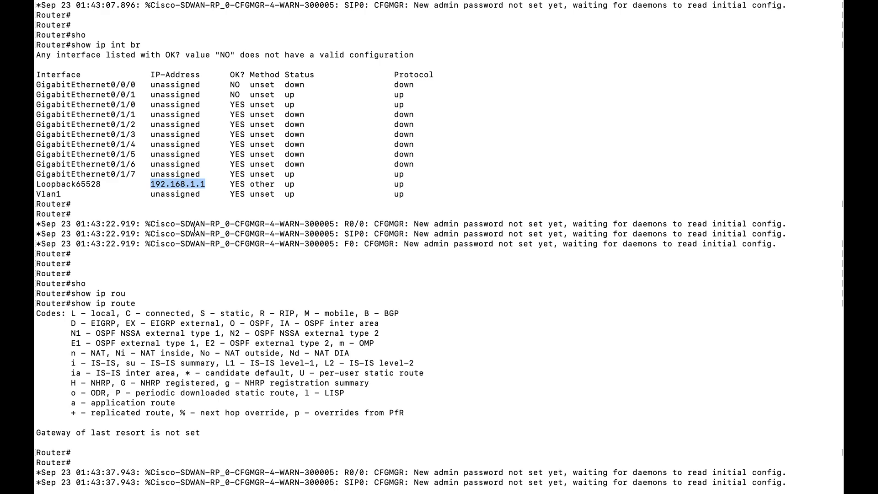
pyautogui.scroll(-20, 195, 230)
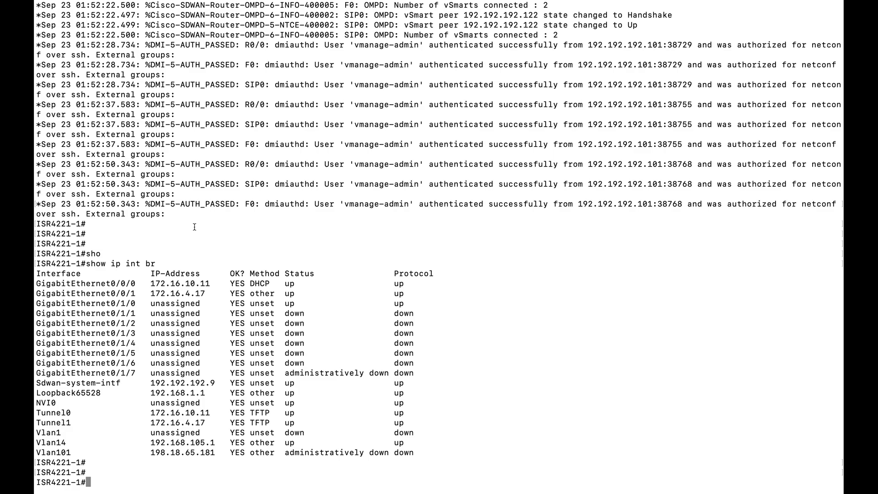
# Step: In the latest interface list, highlight the IP addresses of GigabitEthernet0/0/0, GigabitEthernet0/0/1, Sdwan-system-intf and Vlan14
pyautogui.doubleClick(178, 281)
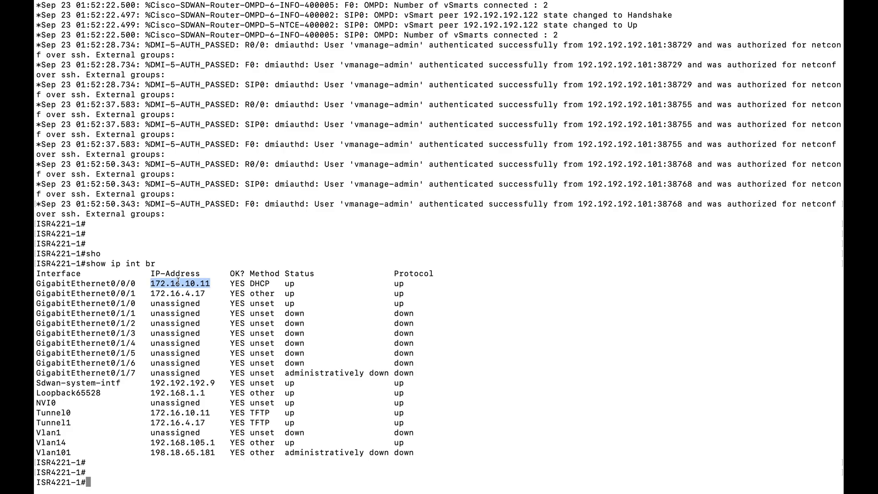
pyautogui.doubleClick(178, 294)
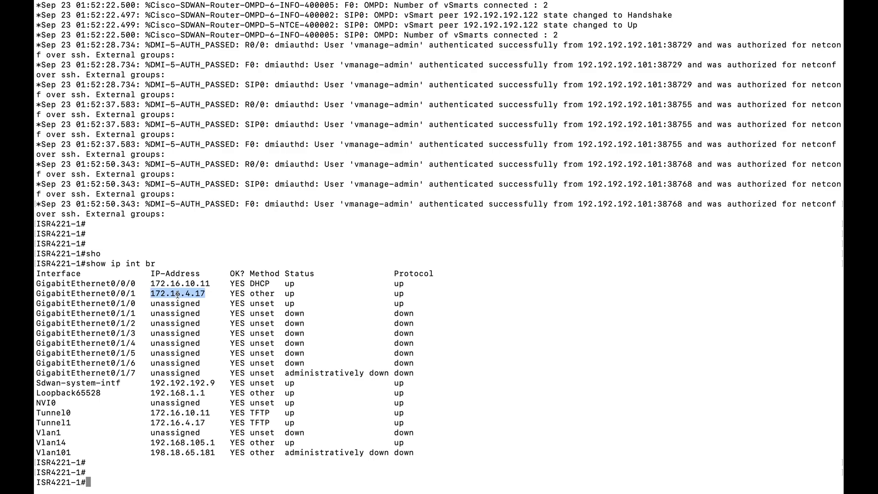
pyautogui.doubleClick(197, 382)
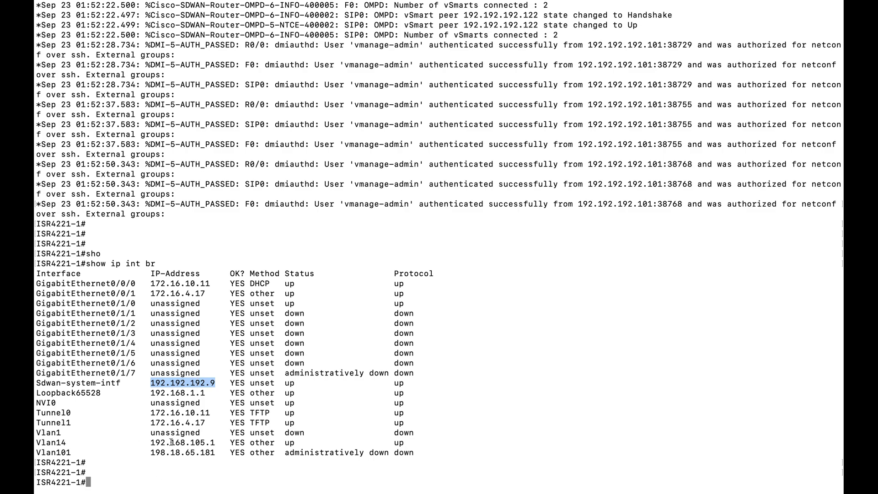
pyautogui.doubleClick(192, 442)
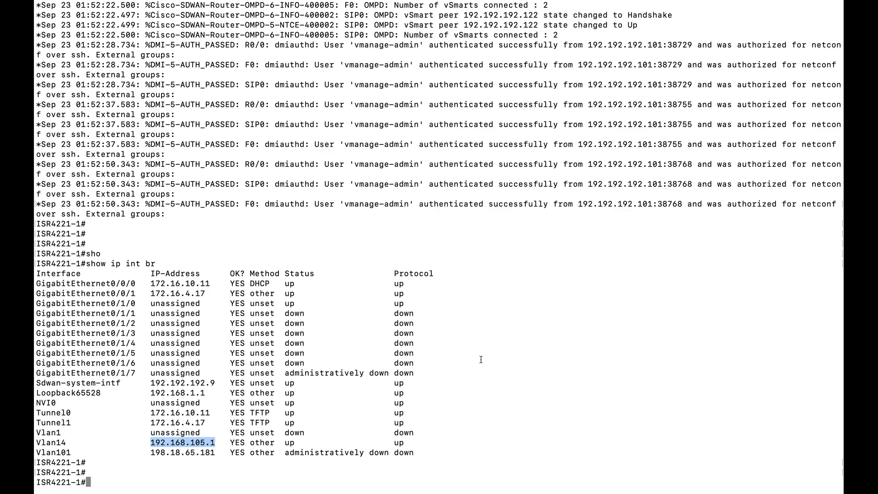
pyautogui.click(192, 443)
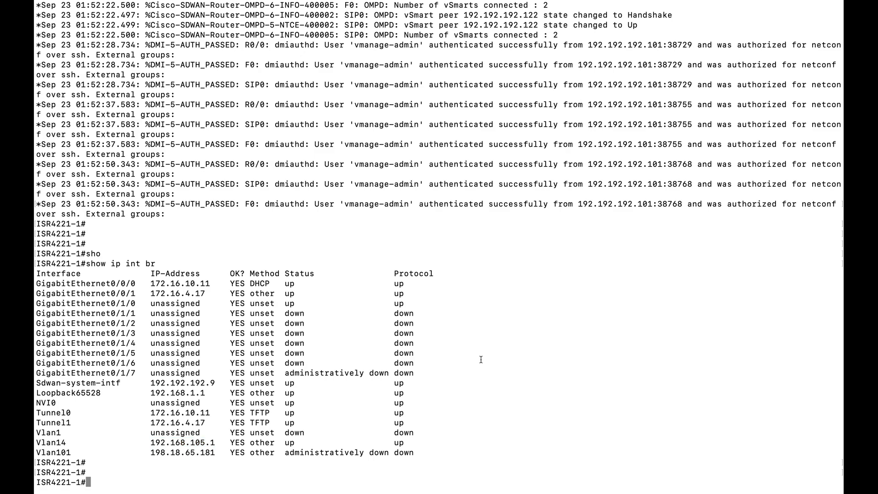
# Step: Display the global routing table with show ip route, and highlight the default route and the directly connected routes
pyautogui.write('sho')
pyautogui.press('Tab')
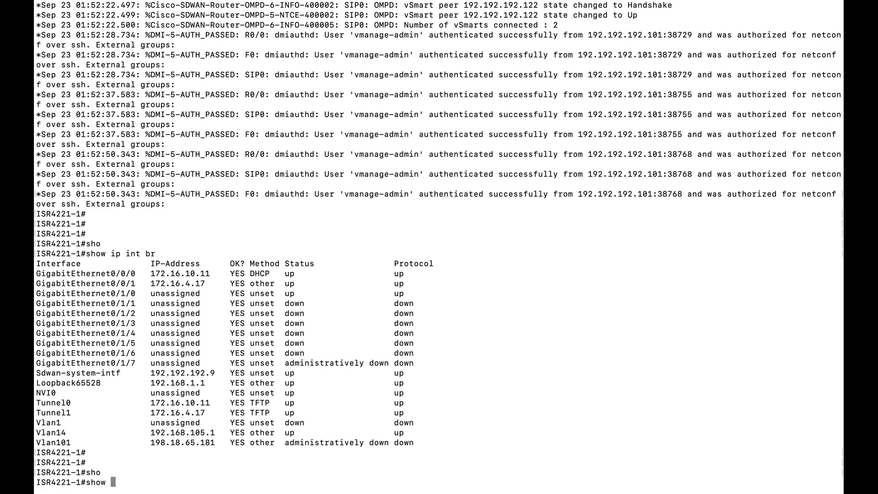
pyautogui.write('ip rou')
pyautogui.press('Tab')
pyautogui.press('Return')
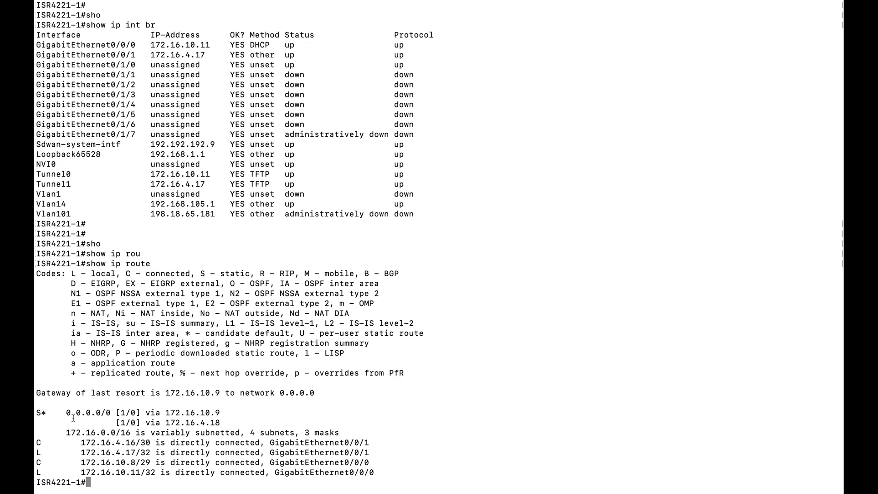
pyautogui.doubleClick(88, 413)
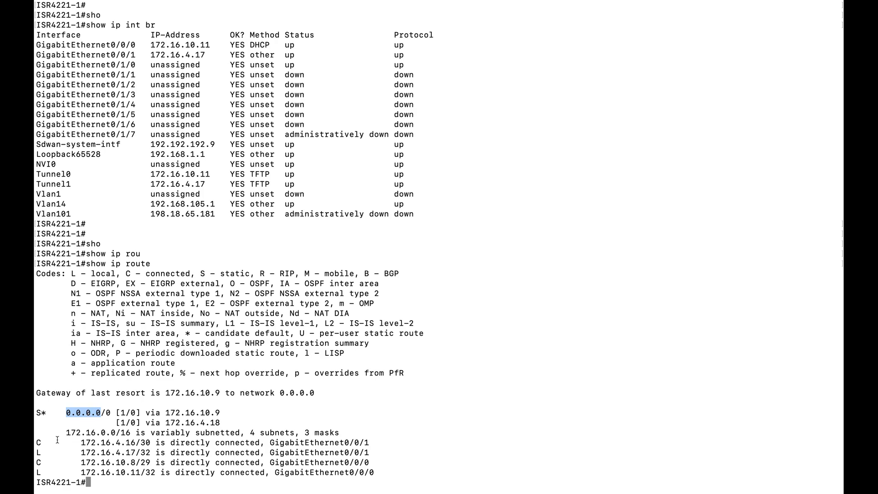
pyautogui.moveTo(36, 442); pyautogui.dragTo(394, 469)
pyautogui.click(486, 391)
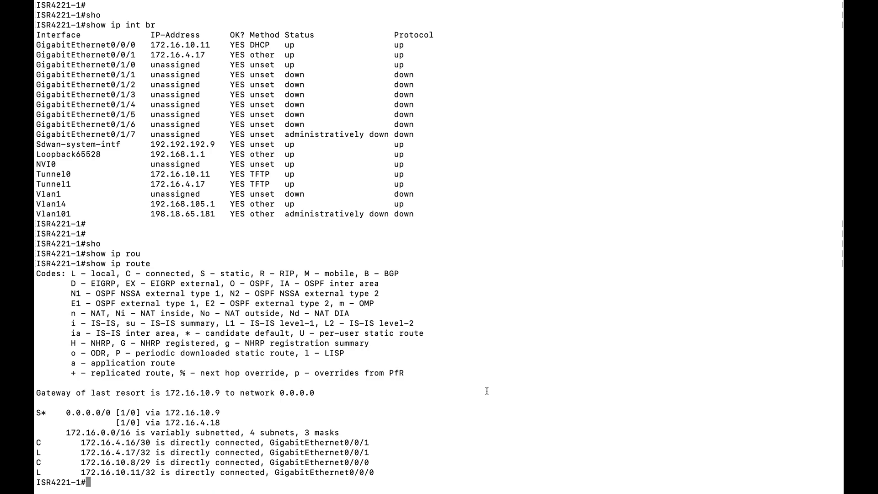
# Step: Display the service VPN routing table with show ip route vrf 11, and highlight its OMP routes and their m code
pyautogui.press('Return')
pyautogui.press('Return')
pyautogui.write('sho')
pyautogui.press('Tab')
pyautogui.write('i')
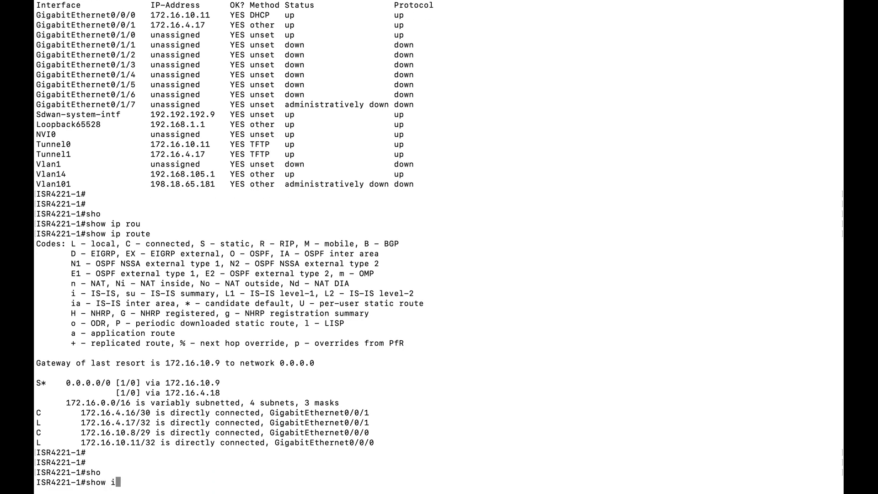
pyautogui.write('p rou')
pyautogui.press('Tab')
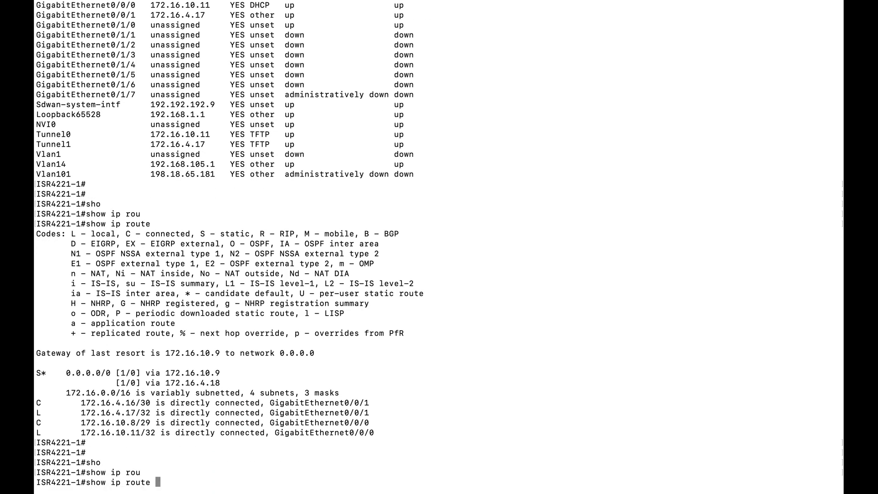
pyautogui.write('vr')
pyautogui.press('Tab')
pyautogui.write('11')
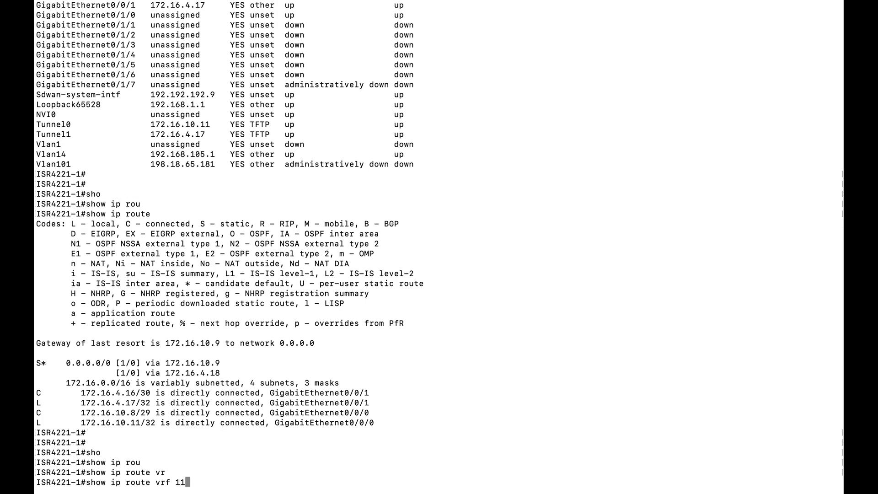
pyautogui.press('Return')
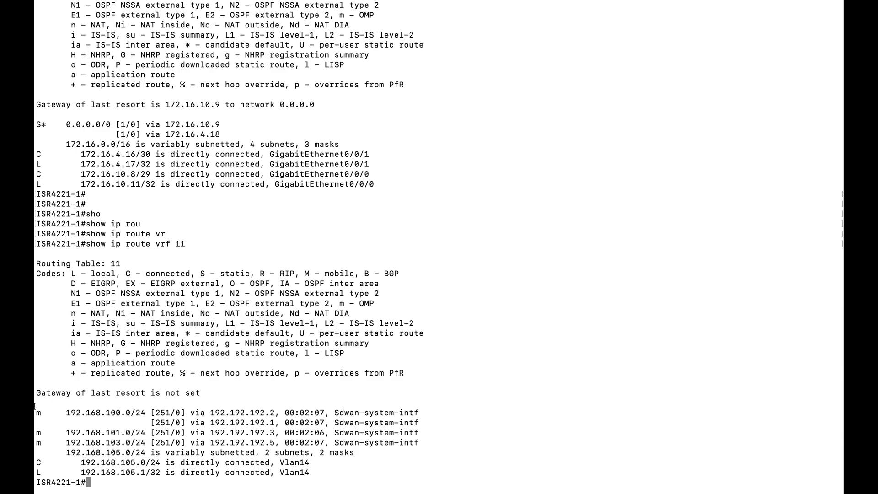
pyautogui.moveTo(34, 411); pyautogui.dragTo(441, 442)
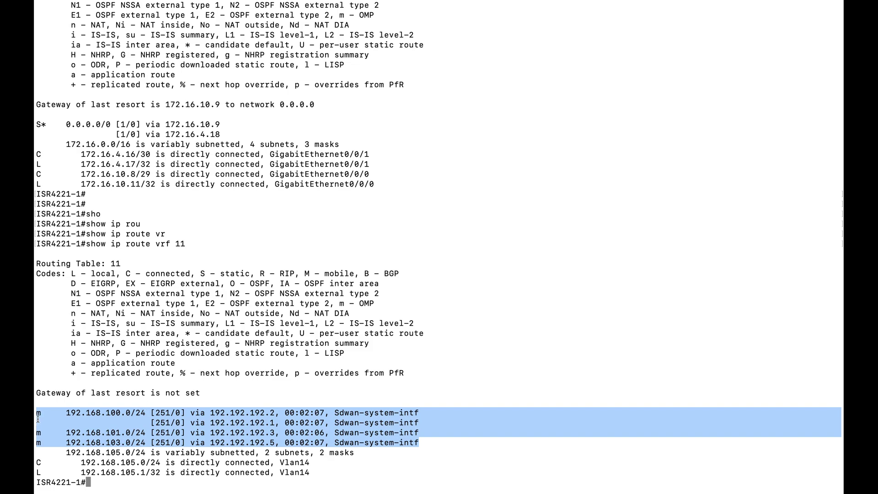
pyautogui.moveTo(36, 413); pyautogui.dragTo(39, 414)
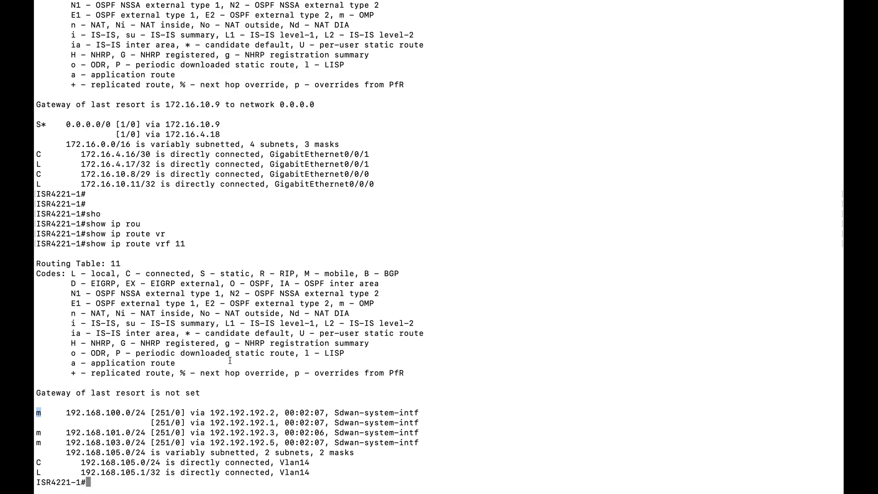
# Step: Try to ping 192.168.100.1 from the ISR4221 without specifying a VRF
pyautogui.press('Return')
pyautogui.press('Return')
pyautogui.write('p')
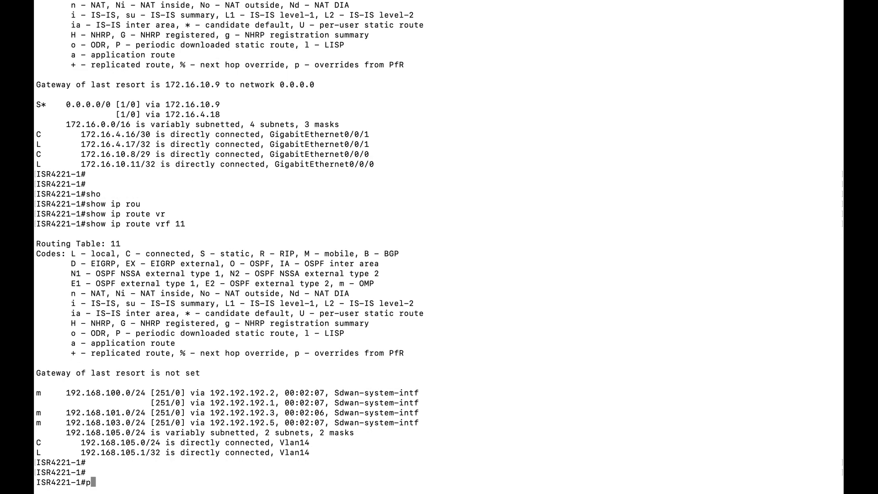
pyautogui.write('ing 192.168.100.1')
pyautogui.press('Return')
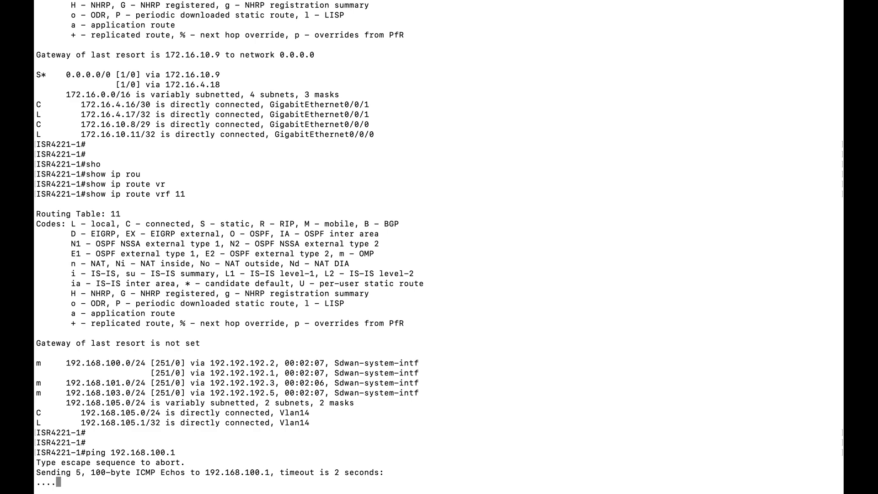
# Step: Rerun the ping to 192.168.100.1 within VRF 11, using ping vrf 11 192.168.100.1
pyautogui.press('Up')
pyautogui.press('Left')
pyautogui.press('Left')
pyautogui.press('Left')
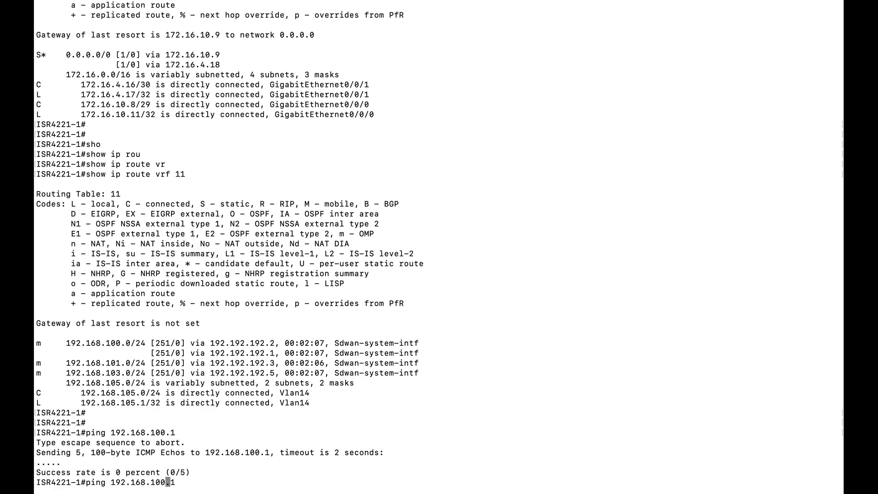
pyautogui.press('Left')
pyautogui.press('Left')
pyautogui.press('Left')
pyautogui.press('Left')
pyautogui.press('Left')
pyautogui.press('Left')
pyautogui.press('Left')
pyautogui.press('Left')
pyautogui.press('Left')
pyautogui.press('Left')
pyautogui.write('vrf 11')
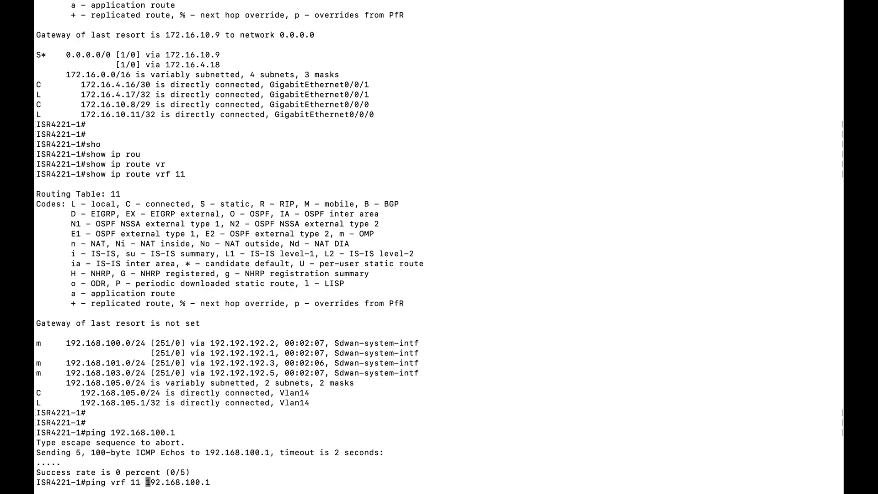
pyautogui.press('Return')
pyautogui.press('Return')
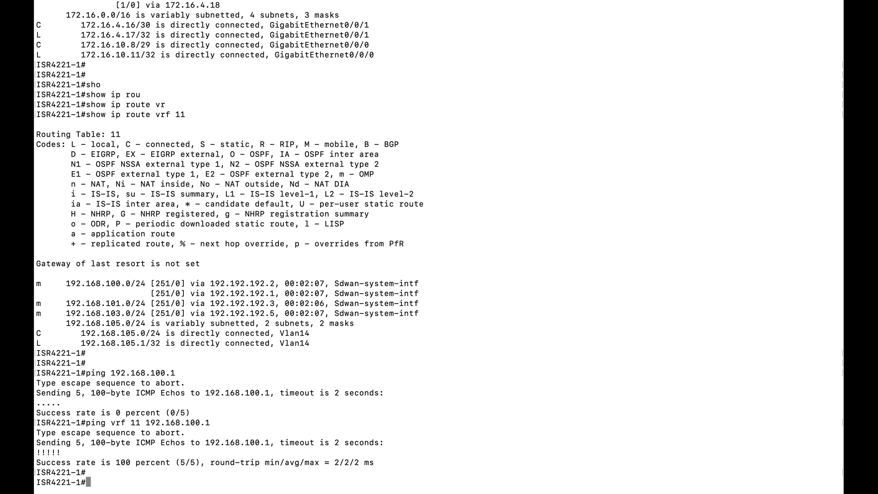